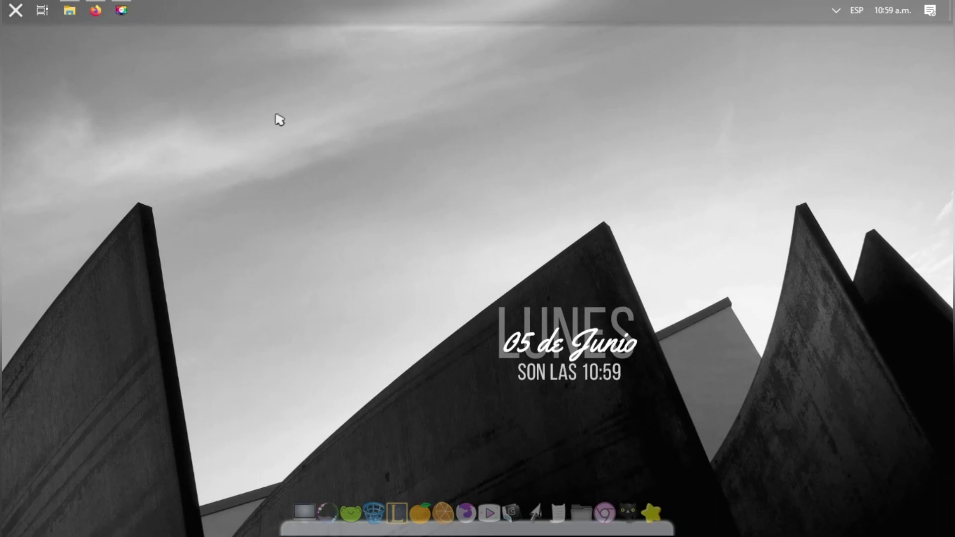
Switch to File Explorer and open the TEMAS WINRAR NUEVOS 2023 folder in PACKS TERMINADOS
left_click(70, 10)
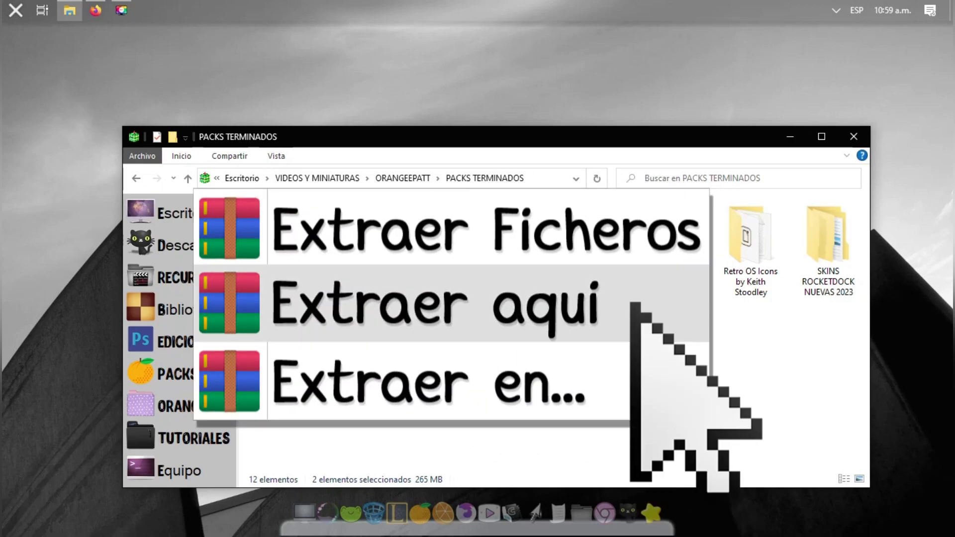
key("shift+F10")
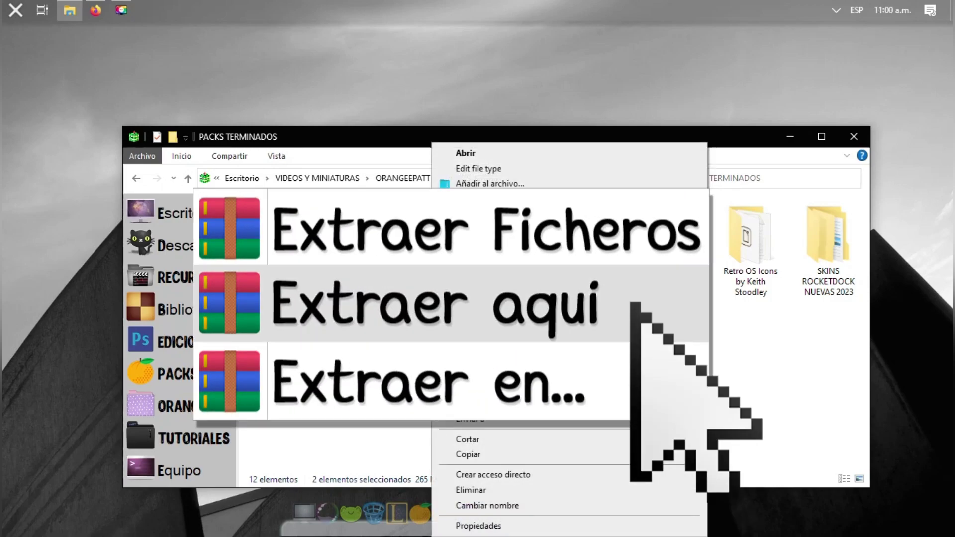
key("Return")
left_click_drag(290, 434, 410, 311)
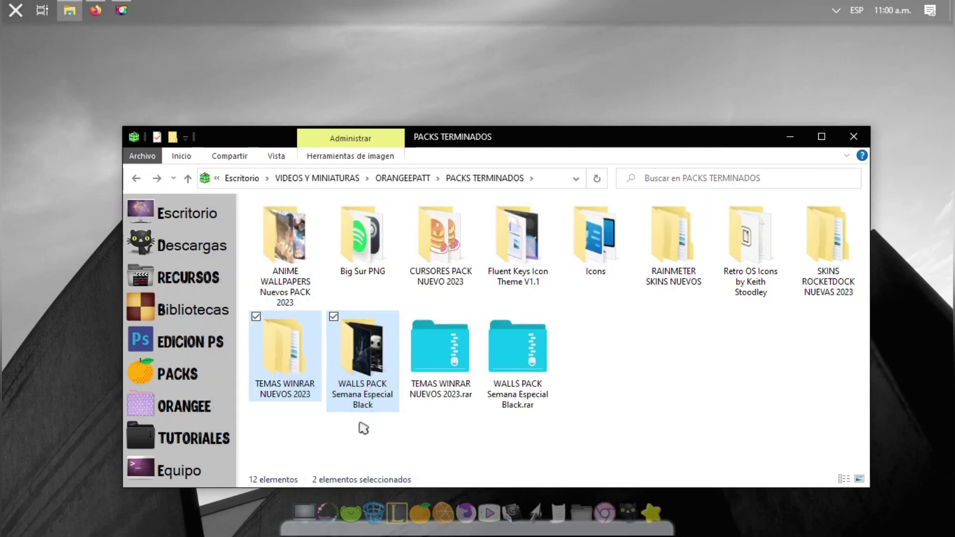
double_click(313, 370)
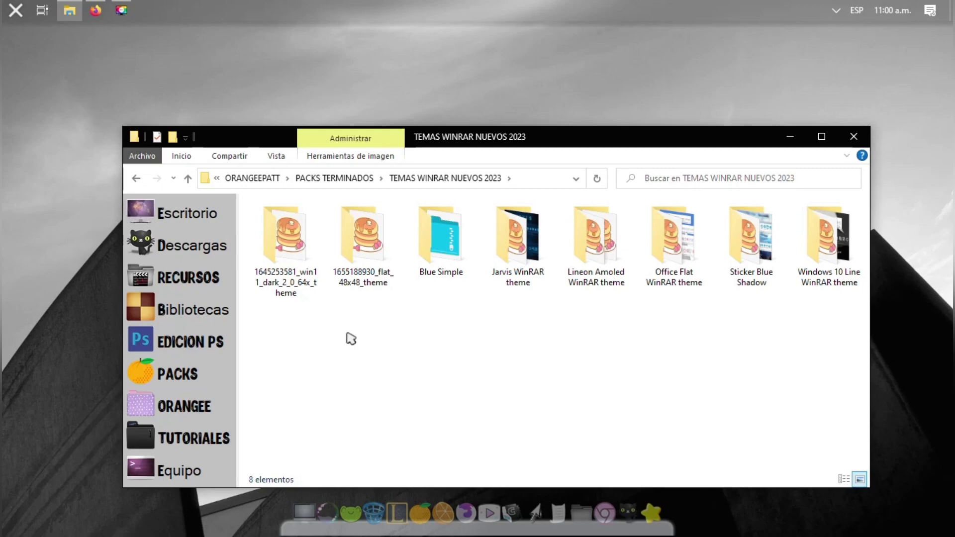
left_click(297, 298)
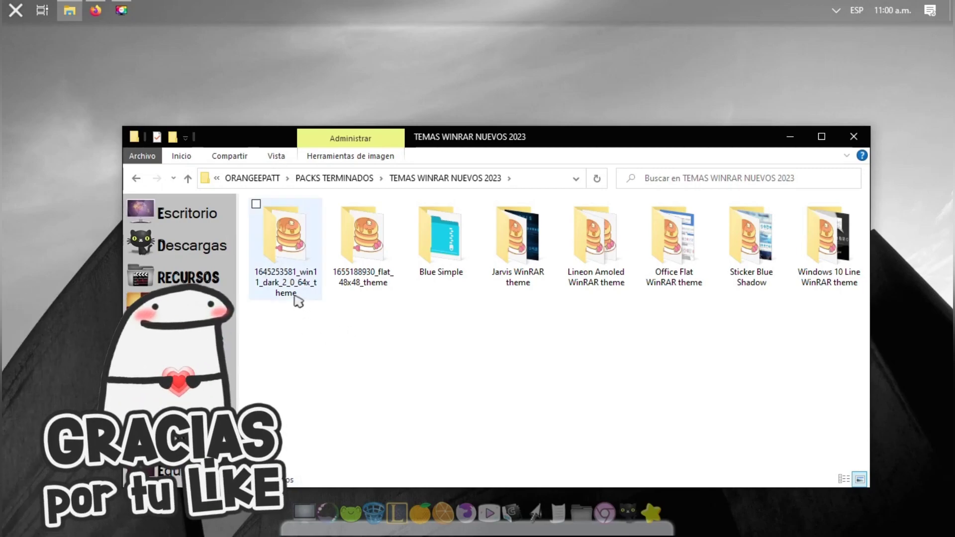
double_click(288, 267)
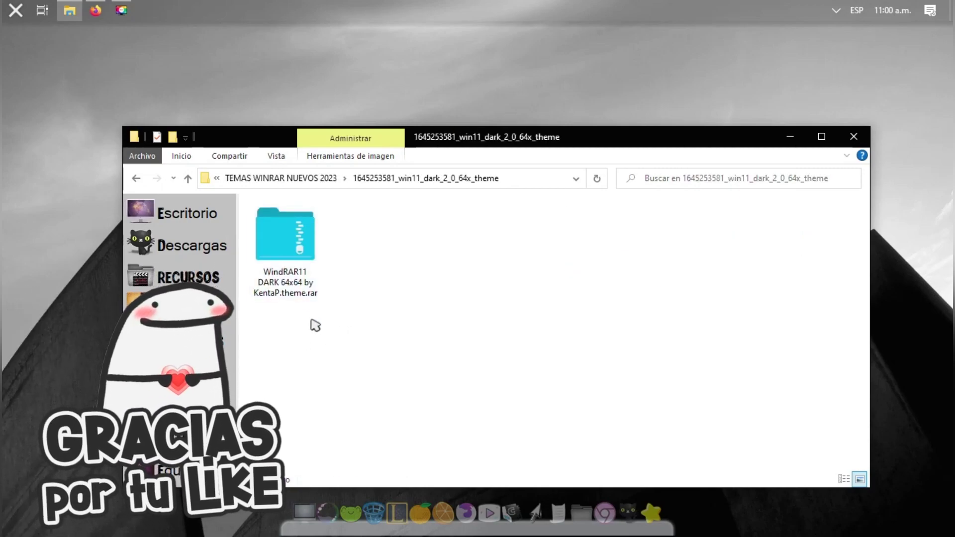
left_click(304, 250)
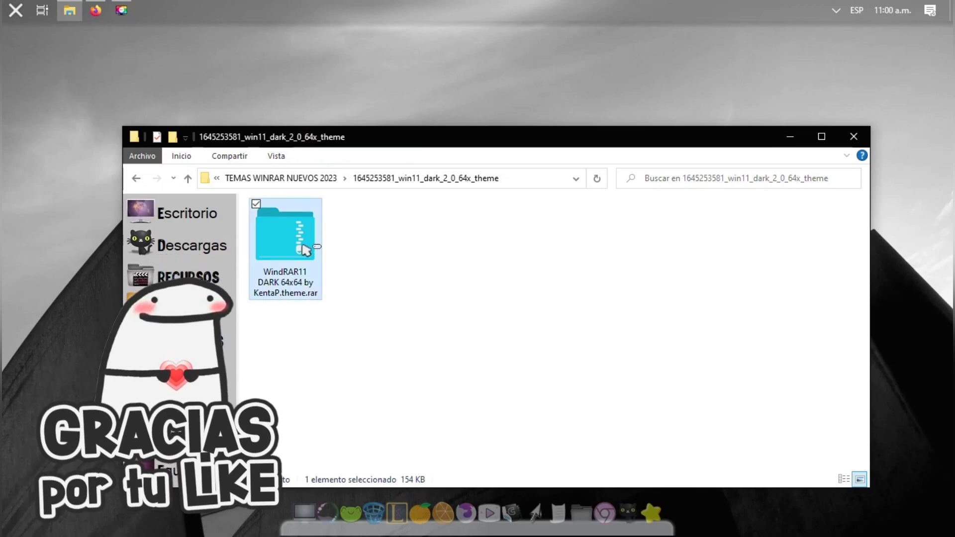
double_click(305, 250)
left_click(543, 331)
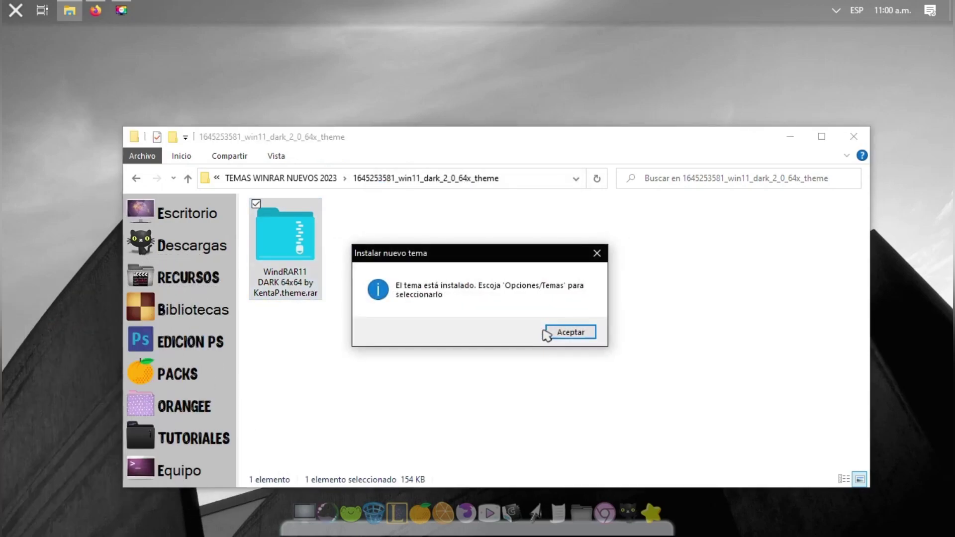
left_click(567, 331)
Open the WindRAR11 DARK 64x64 archive in WinRAR without reinstalling it, apply that theme, and close WinRAR
double_click(319, 232)
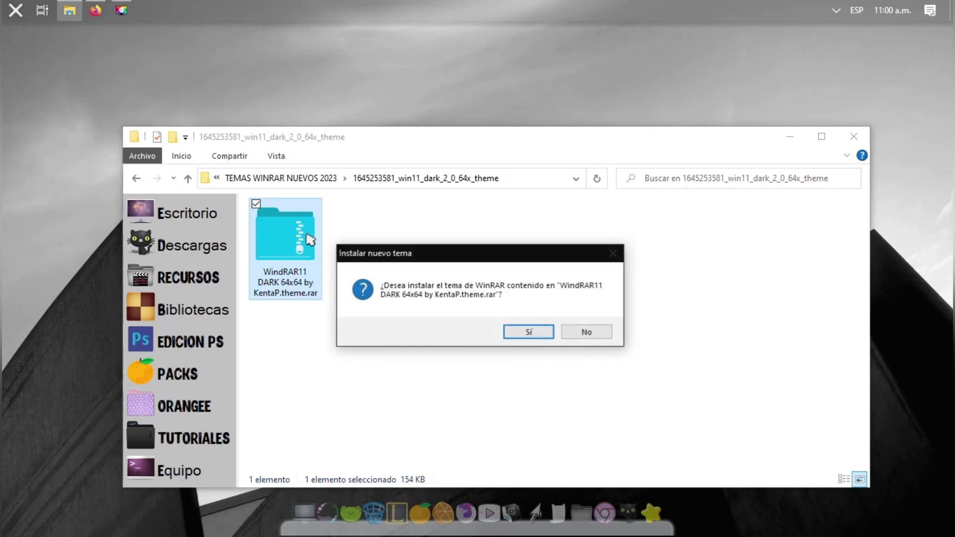
left_click(571, 333)
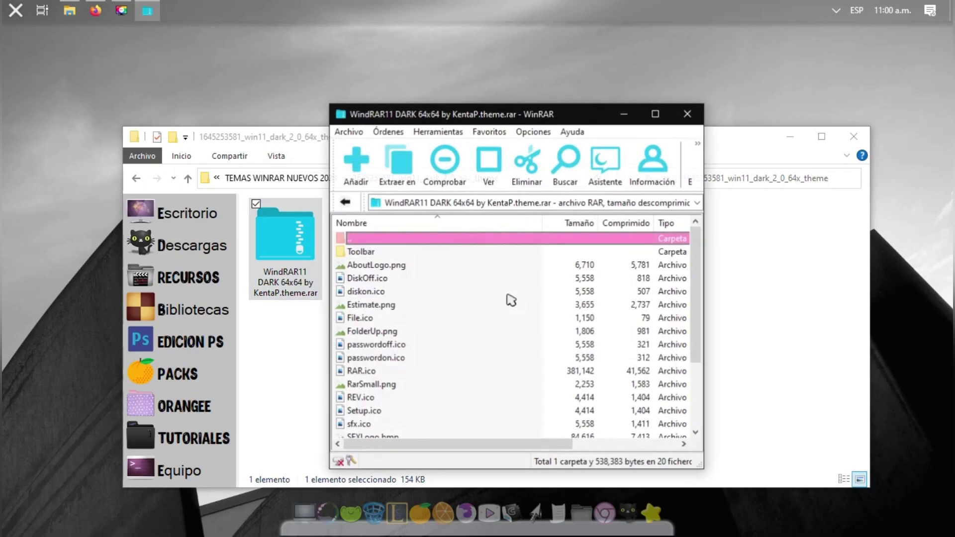
left_click(534, 131)
mouse_move(581, 218)
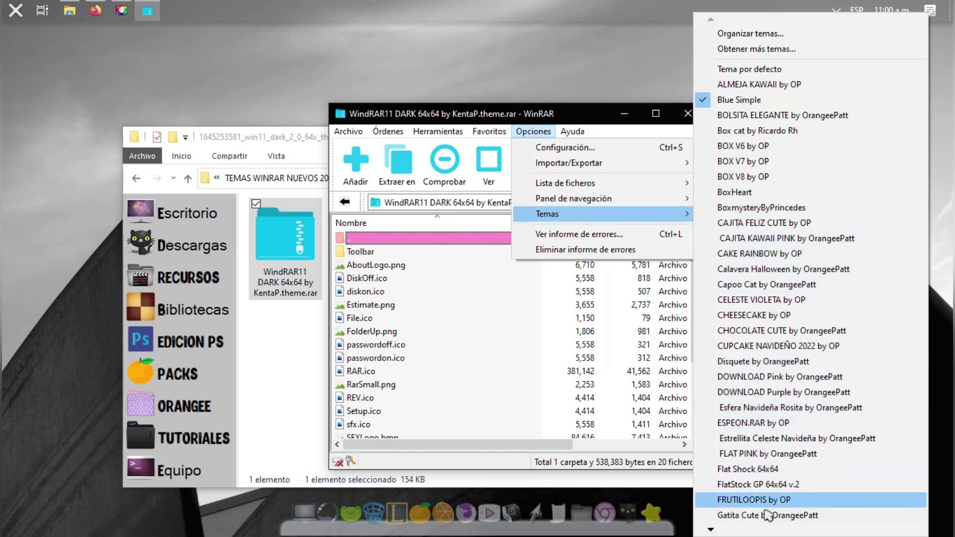
mouse_move(738, 531)
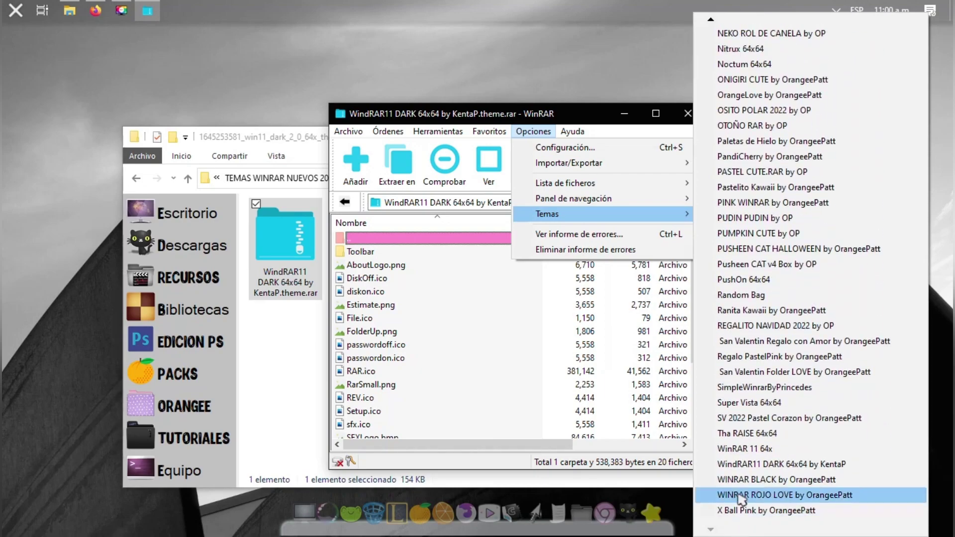
left_click(760, 465)
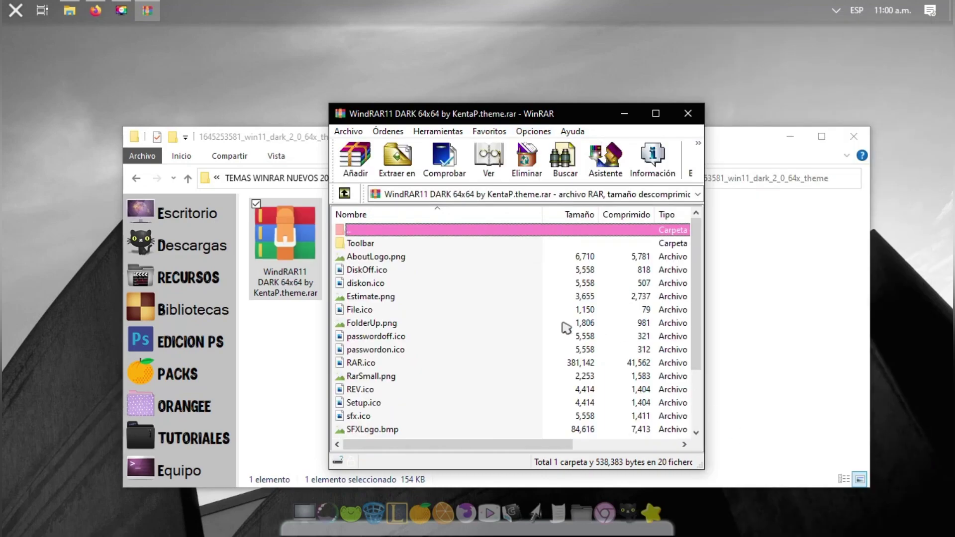
left_click(688, 114)
left_click(387, 279)
left_click_drag(379, 364, 288, 237)
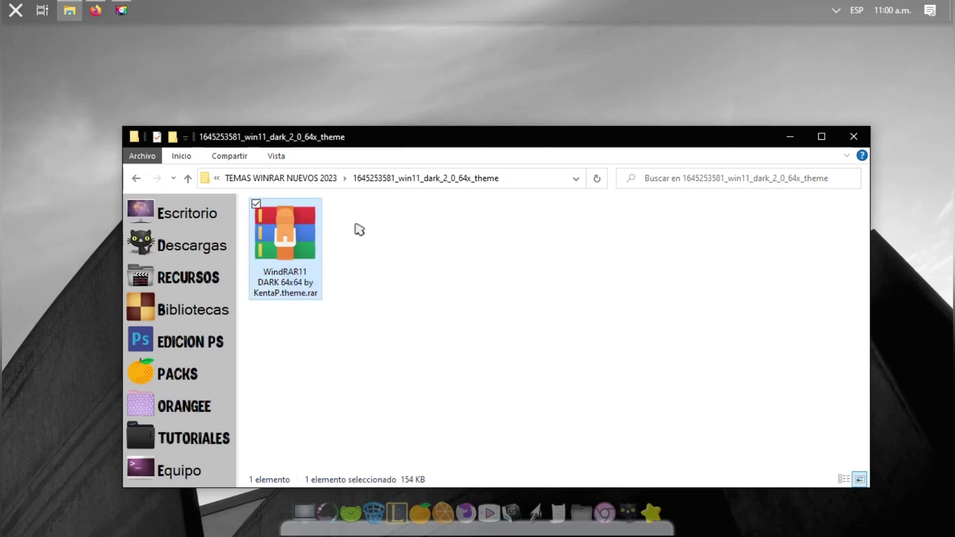
left_click(365, 266)
left_click_drag(384, 304, 264, 287)
left_click(342, 266)
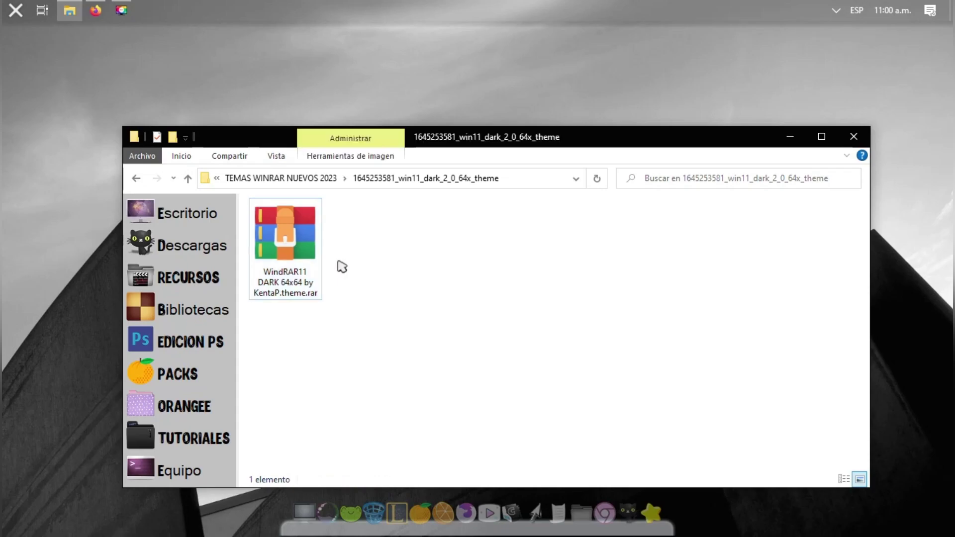
key("BackSpace")
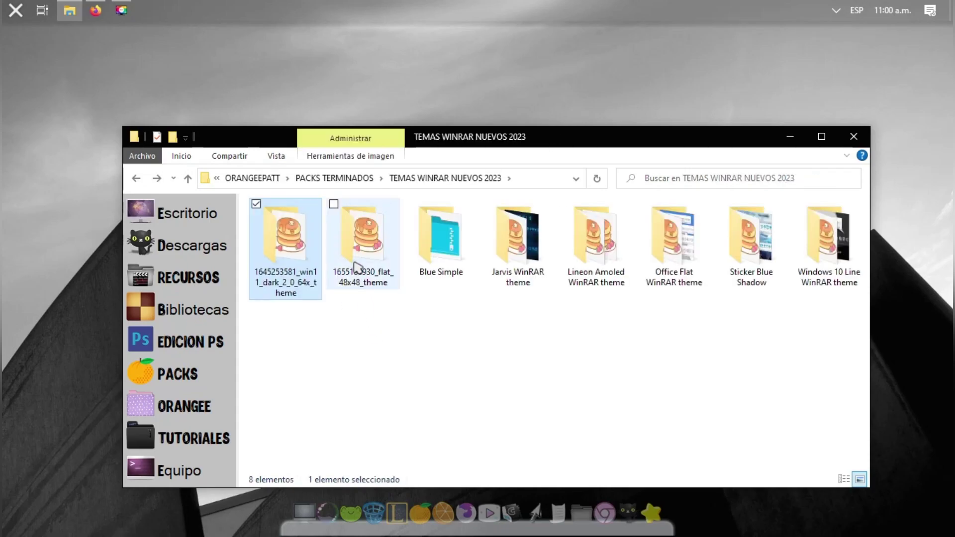
left_click(371, 253)
double_click(371, 253)
double_click(298, 240)
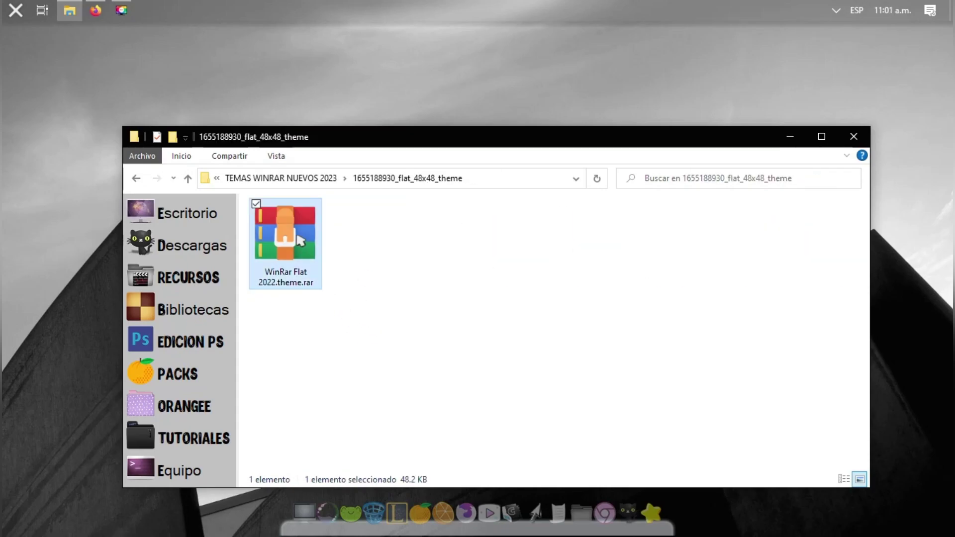
left_click(543, 332)
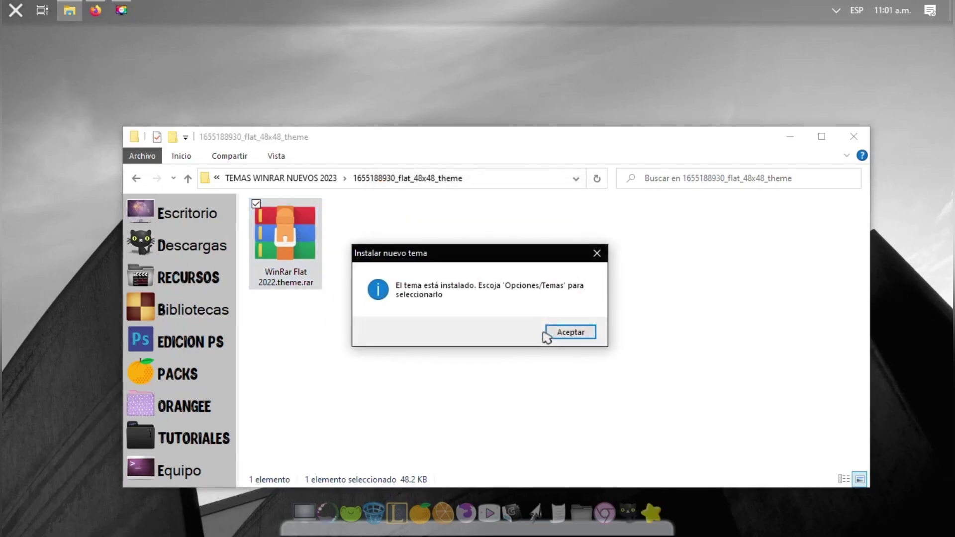
left_click(555, 334)
Open the WinRar Flat 2022 archive in WinRAR without reinstalling it, apply that theme, and close WinRAR
double_click(315, 235)
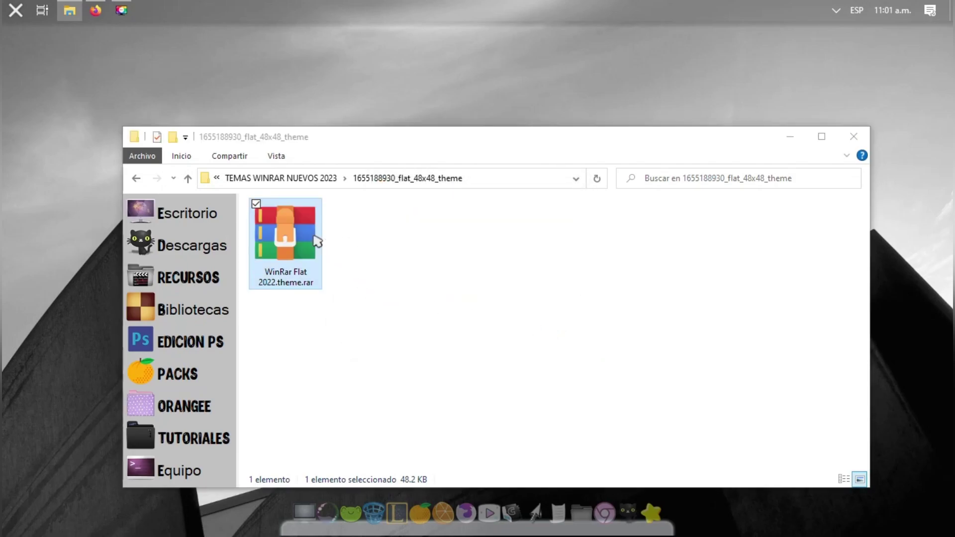
left_click(587, 332)
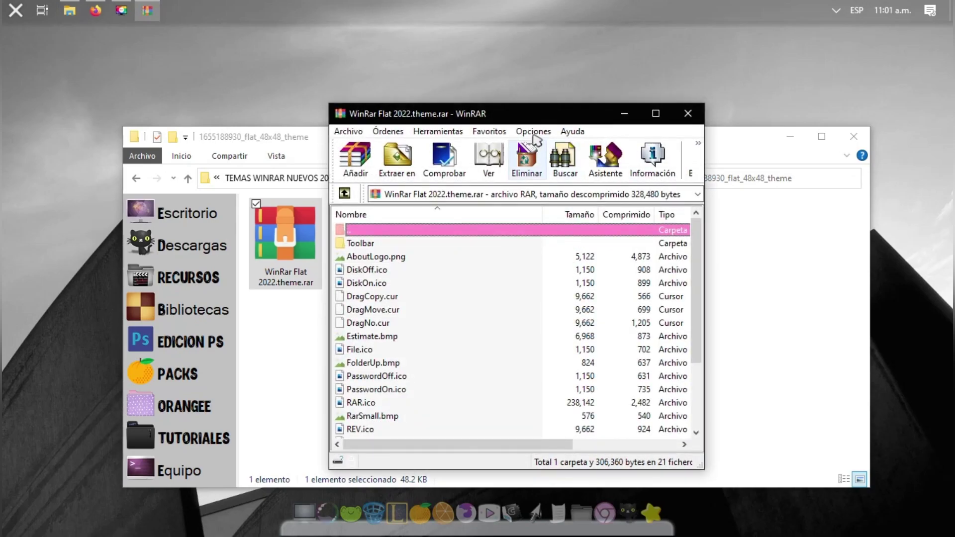
left_click(533, 132)
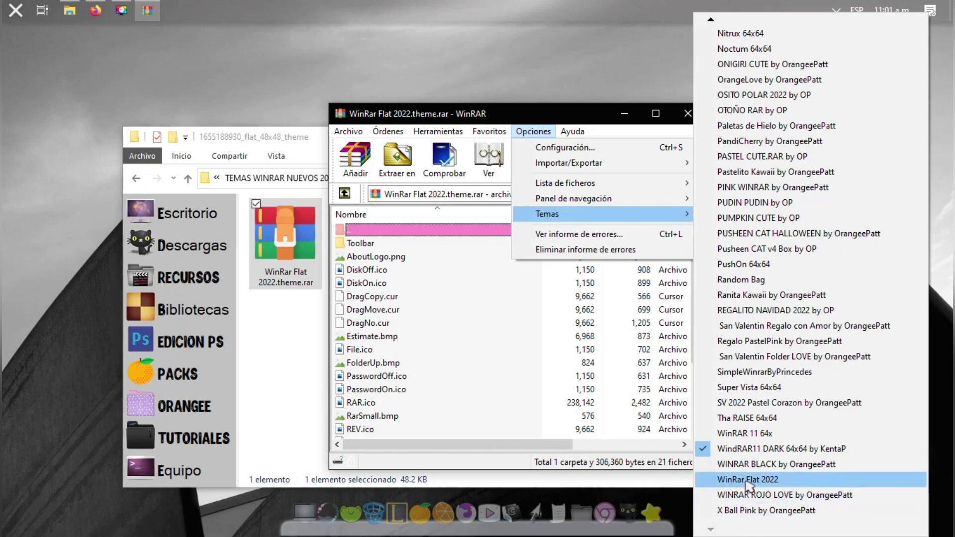
left_click(746, 481)
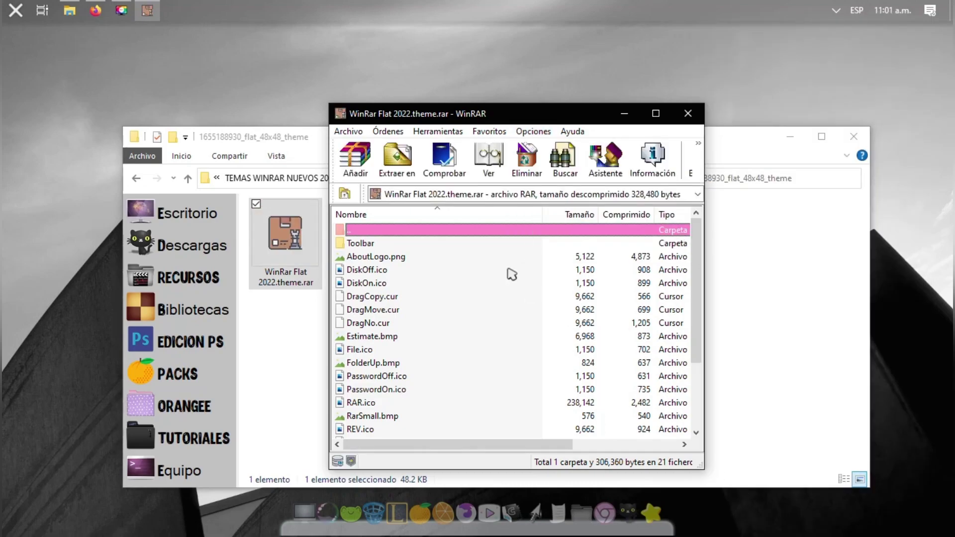
left_click(688, 113)
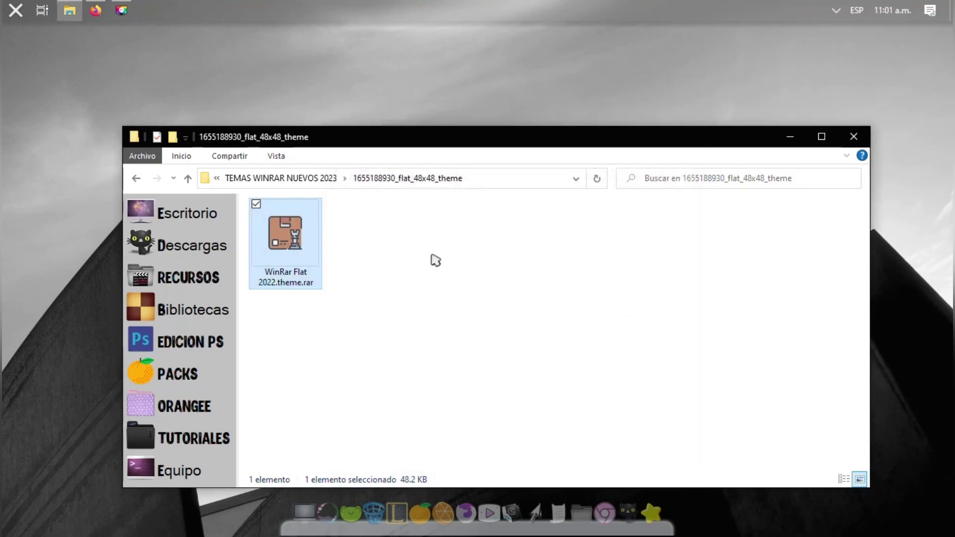
left_click_drag(358, 318, 290, 230)
left_click(359, 324)
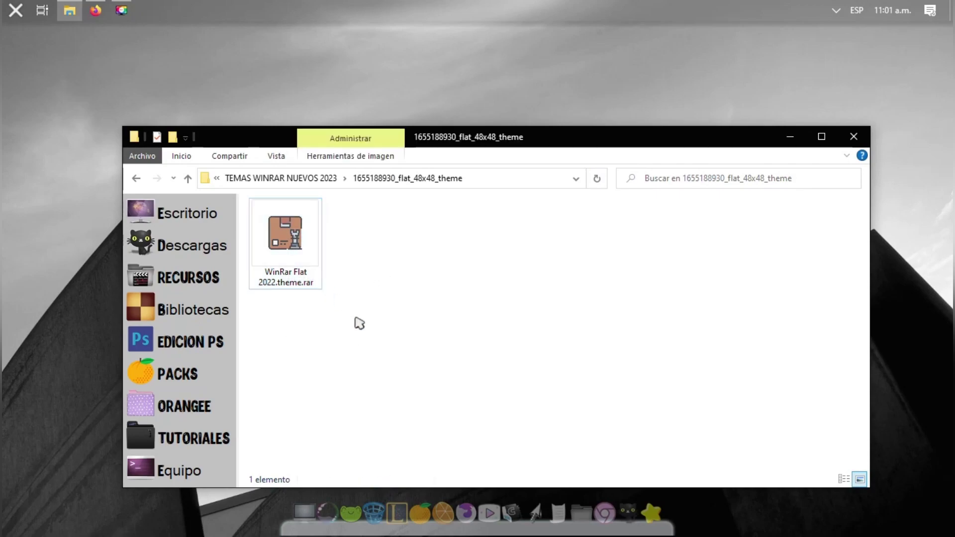
left_click_drag(359, 324, 263, 219)
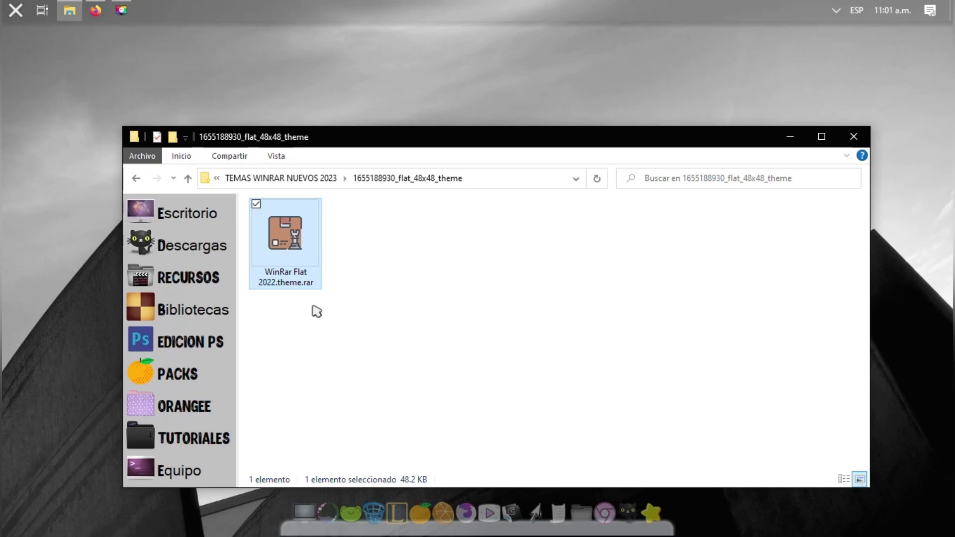
left_click(316, 311)
Open Blue Simple.theme.rar from the Blue Simple folder without installing it, apply the Blue Simple theme in WinRAR, and close WinRAR
key("alt+Left")
double_click(428, 231)
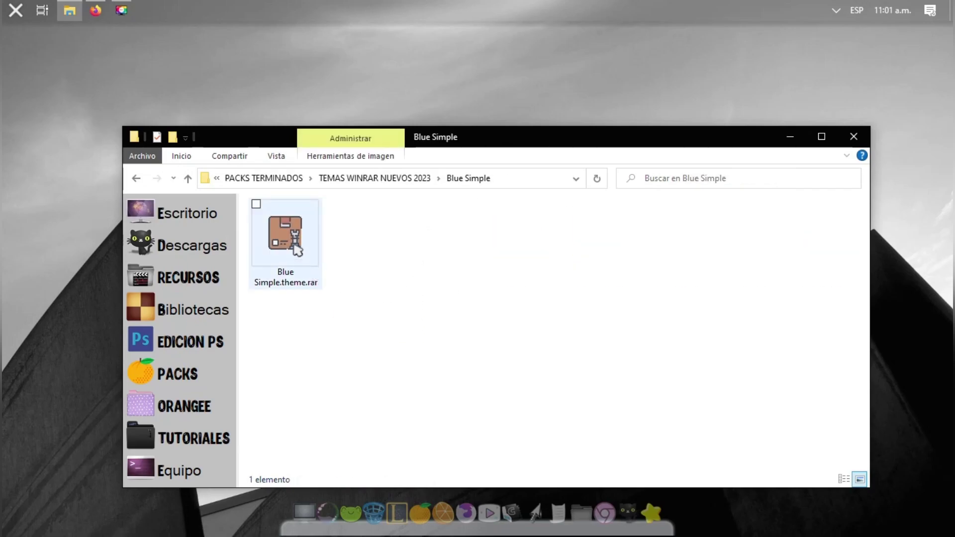
double_click(298, 250)
left_click(572, 330)
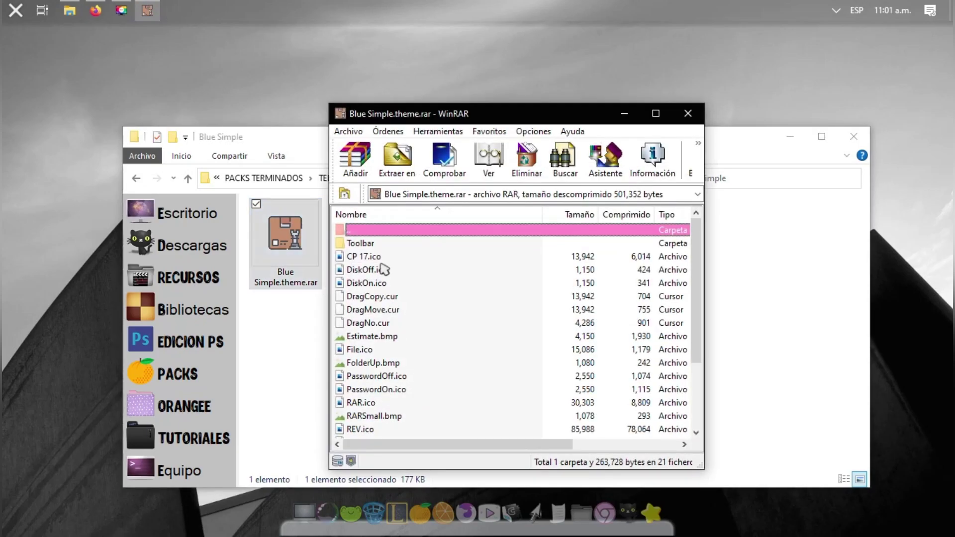
left_click(533, 131)
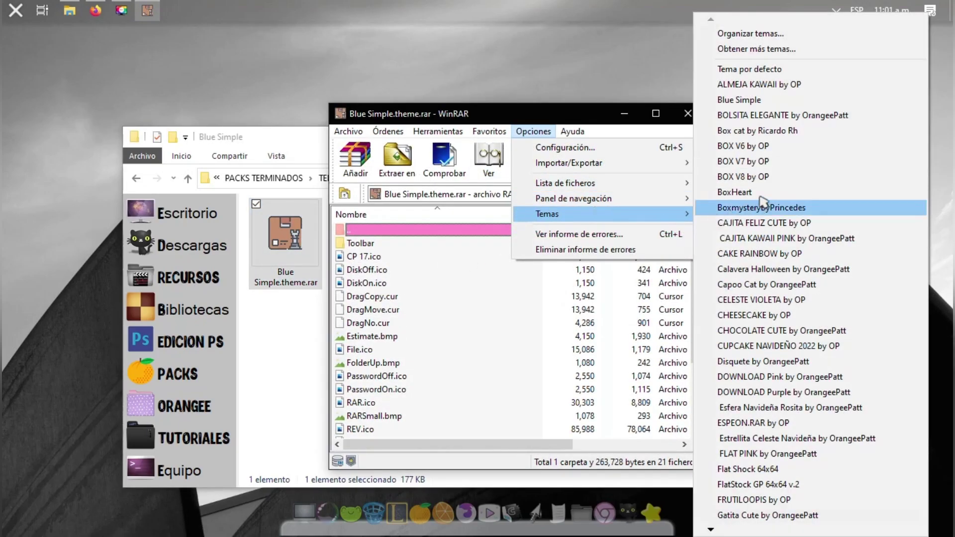
left_click(766, 101)
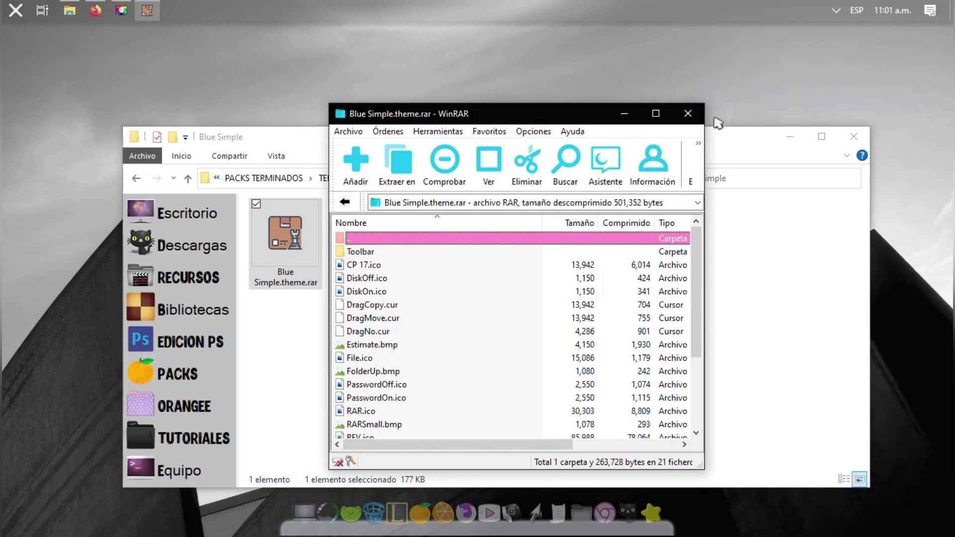
left_click(688, 113)
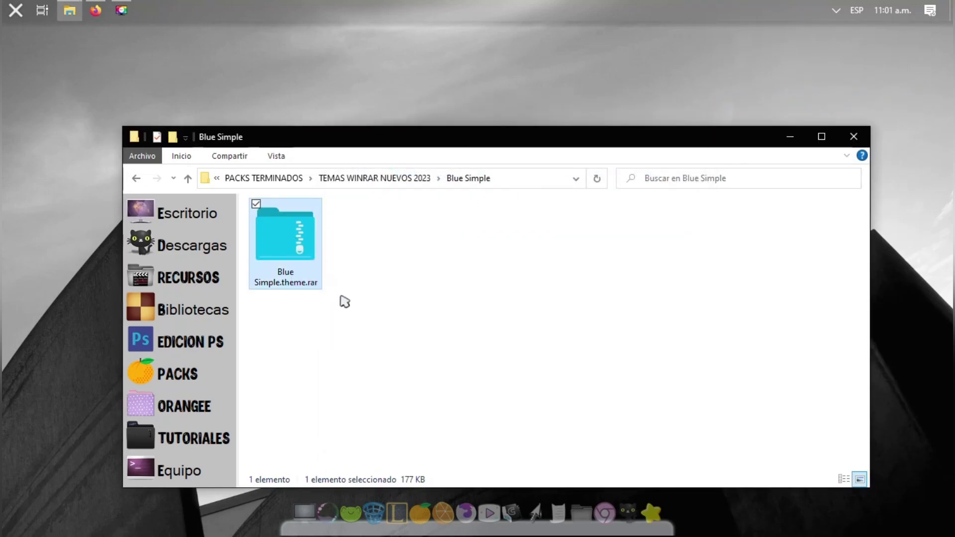
Open the Jarvis WinRAR theme folder and view the Jarvis-Preview.jpg image, closing the viewer when done
key("BackSpace")
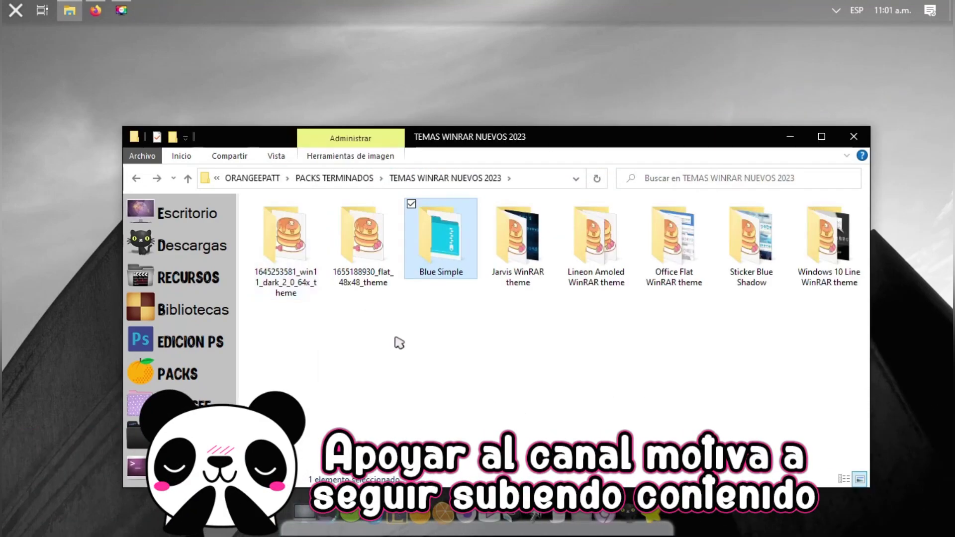
double_click(514, 265)
left_click(438, 285)
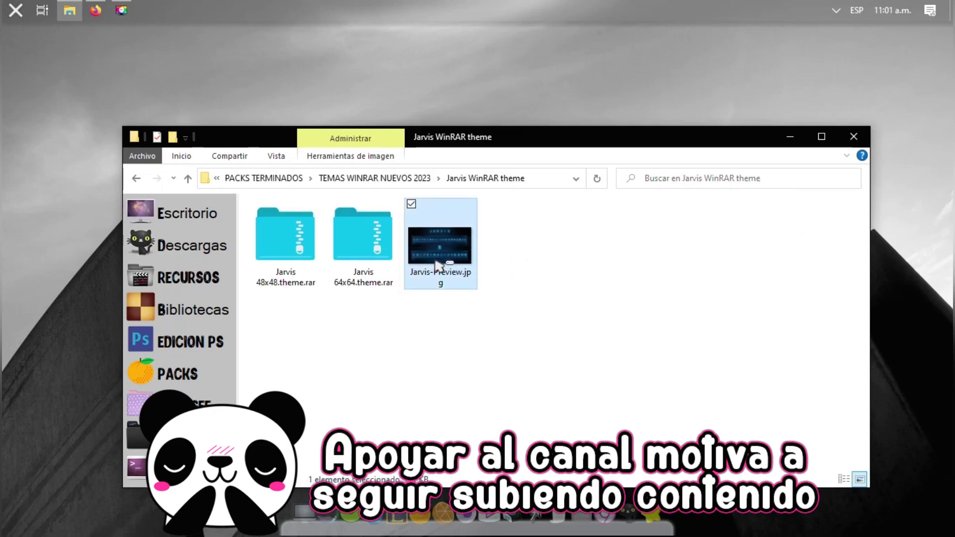
double_click(439, 269)
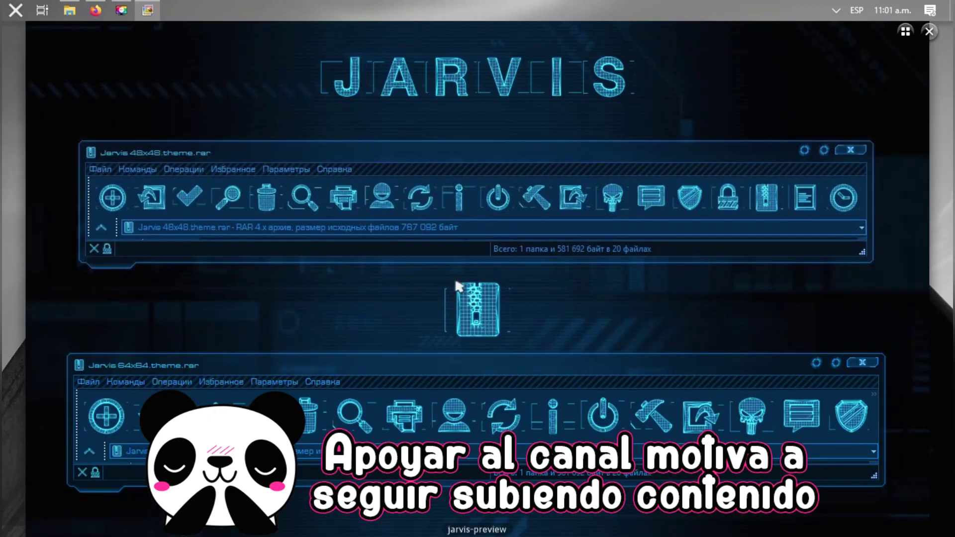
left_click(929, 32)
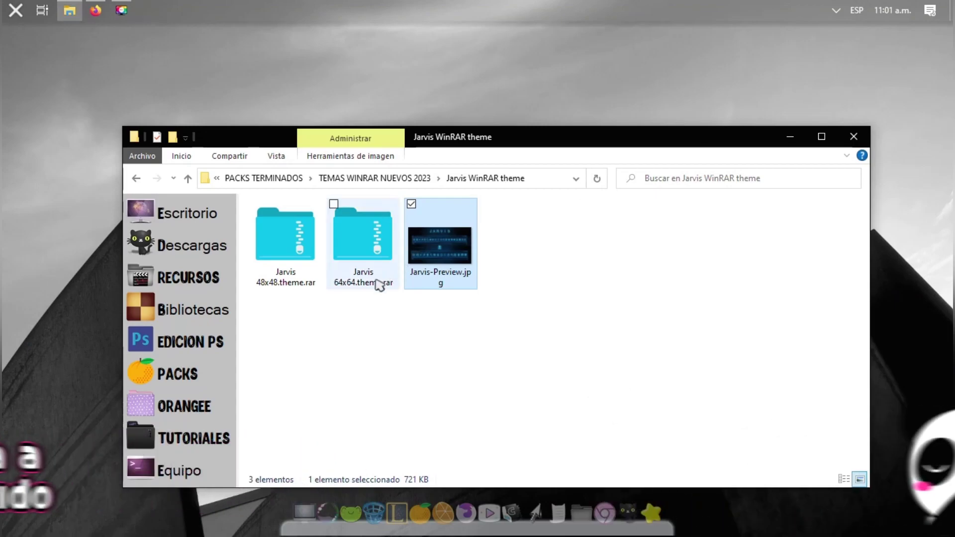
Install the Jarvis 64x64 theme from its archive in the Jarvis WinRAR theme folder
left_click(298, 252)
double_click(379, 254)
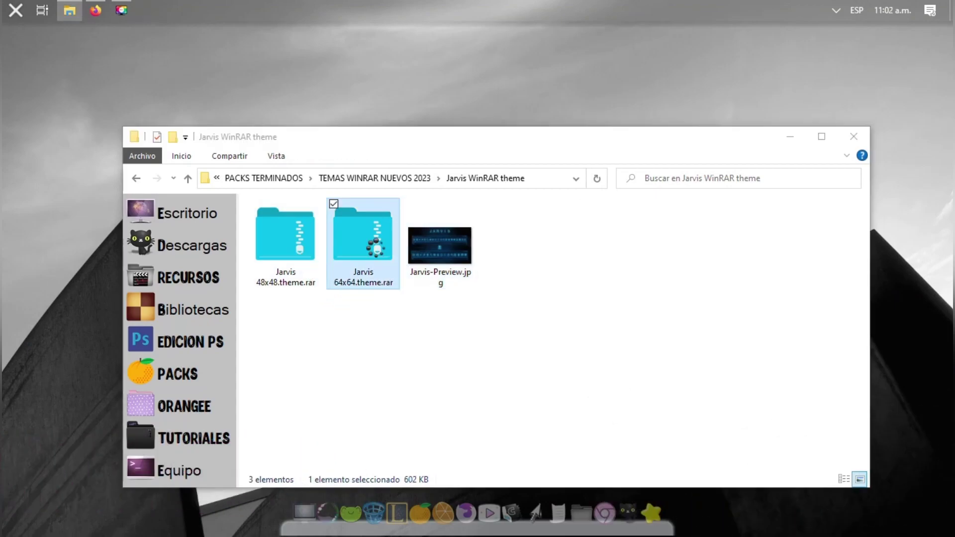
left_click(517, 332)
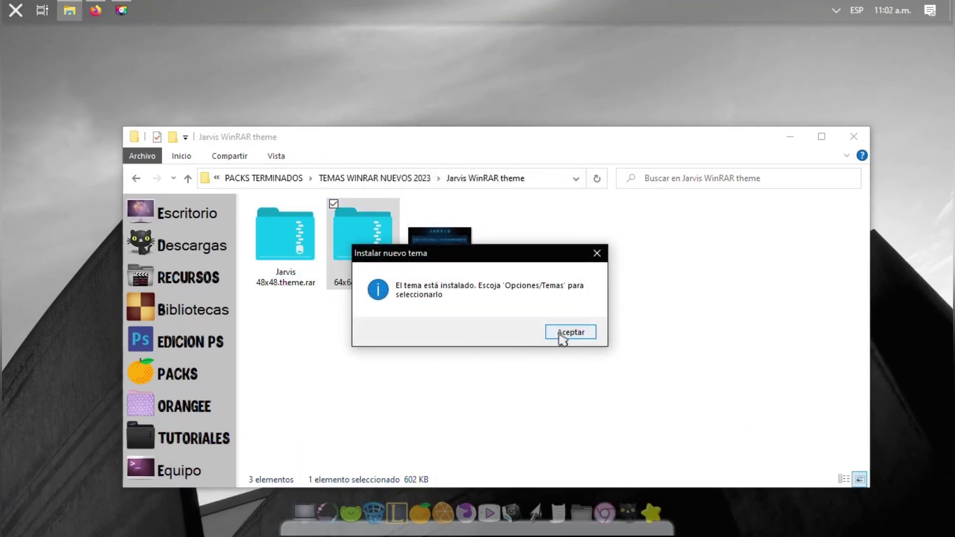
left_click(561, 333)
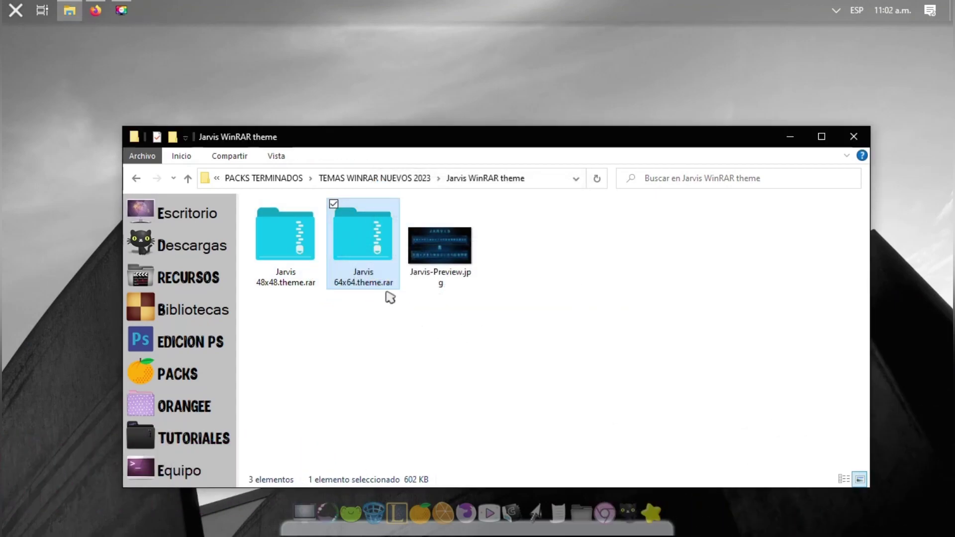
Open Jarvis 64x64.theme.rar without reinstalling it, apply the Jarvis 64x64 theme in WinRAR, and close WinRAR
double_click(372, 251)
left_click(560, 331)
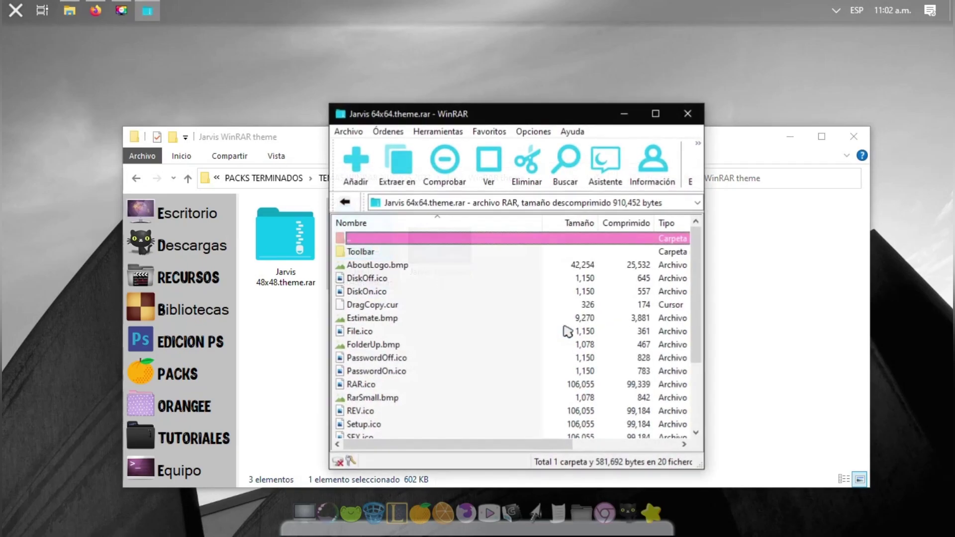
left_click(534, 132)
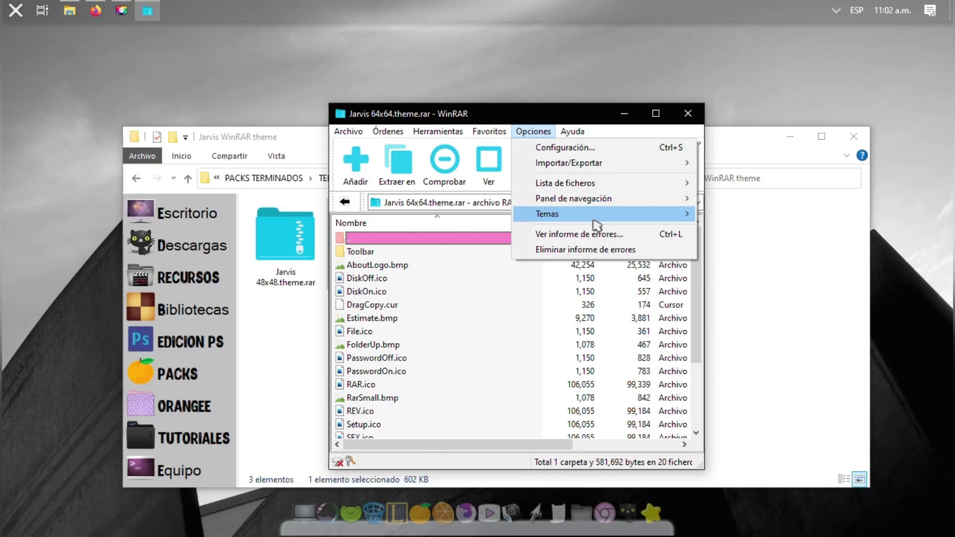
mouse_move(595, 219)
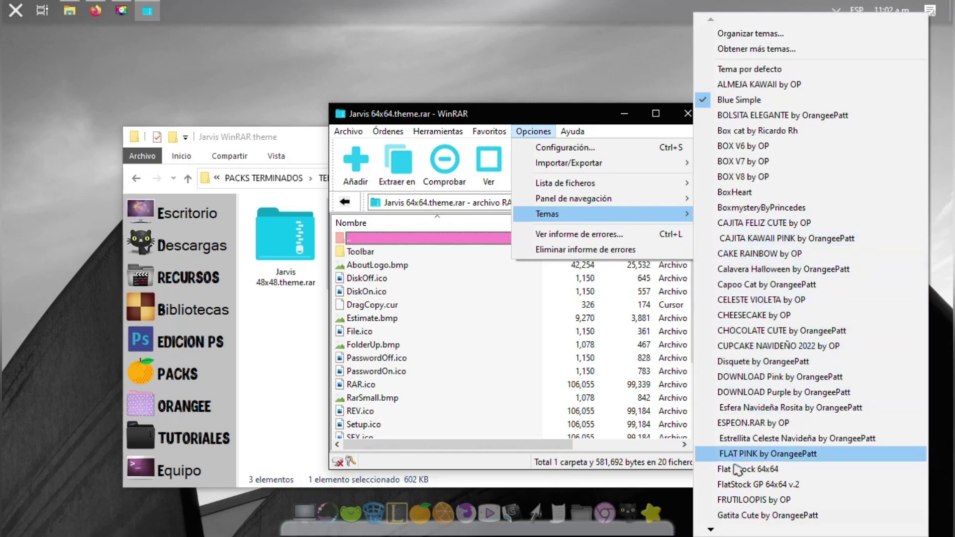
scroll(743, 204, "down", 9)
left_click(739, 203)
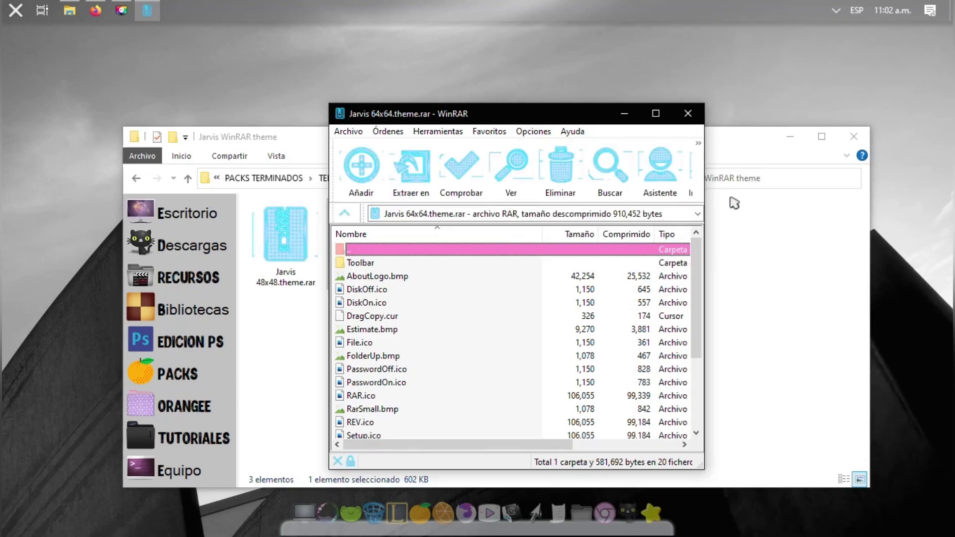
left_click_drag(693, 116, 696, 119)
Open the desktop's personalization settings and switch the Windows app mode to dark
left_click_drag(378, 347, 257, 201)
left_click(415, 348)
right_click(422, 66)
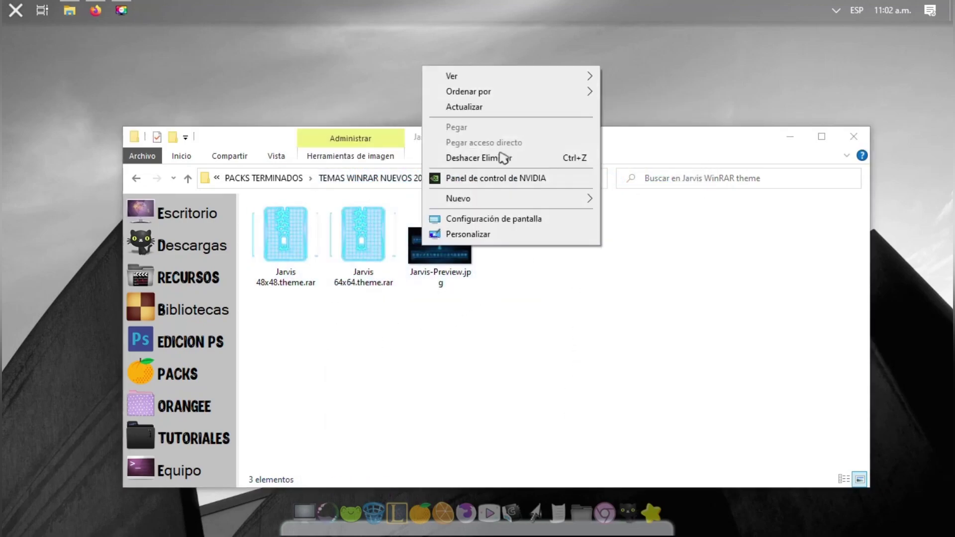
left_click(535, 235)
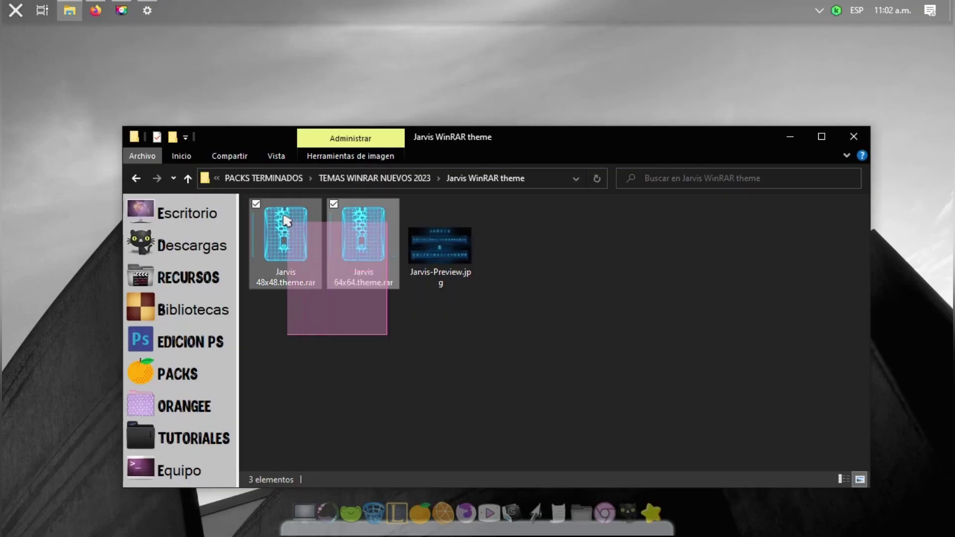
Examine the icons of the Jarvis 48x48 and 64x64 theme archives against the dark folder background
left_click_drag(286, 204, 259, 201)
left_click(376, 355)
left_click(358, 275)
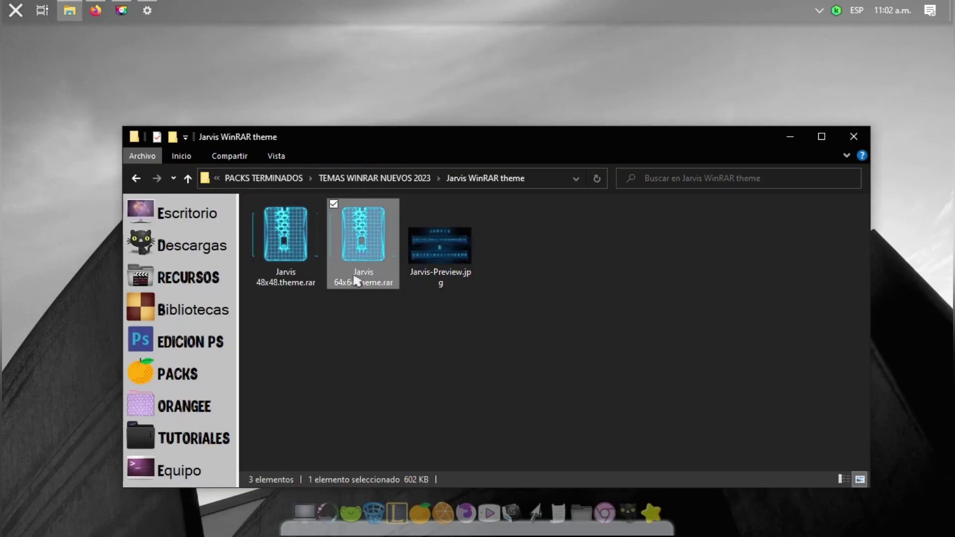
left_click(390, 337)
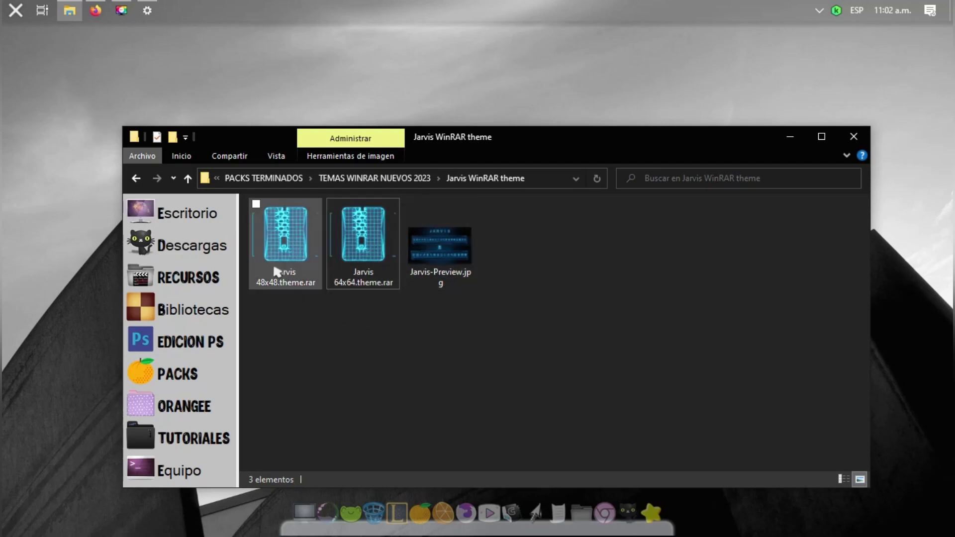
left_click_drag(364, 305, 331, 323)
left_click(396, 331)
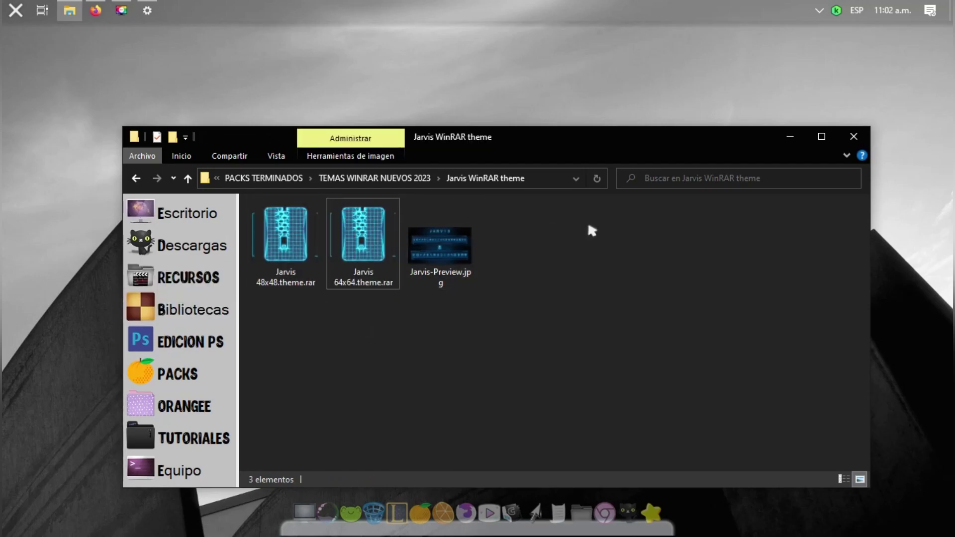
Go to the Lineon Amoled WinRAR theme folder and install the theme from Lineon Amoled 64x64.theme.rar
key("alt+Up")
double_click(575, 252)
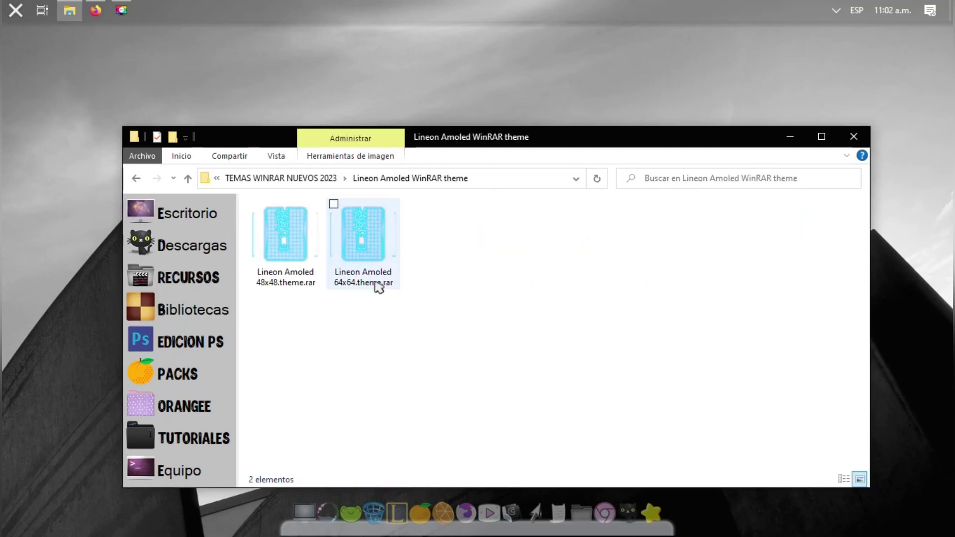
double_click(381, 246)
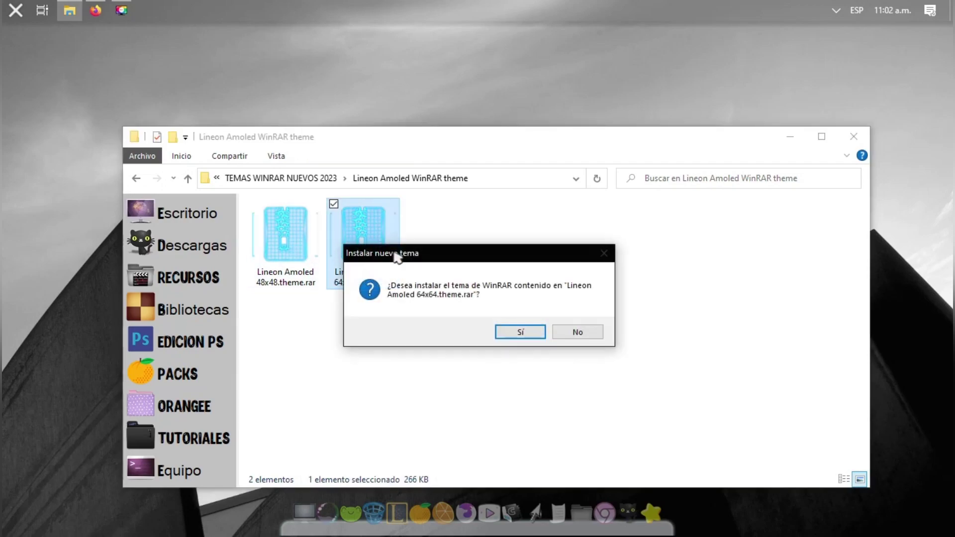
left_click(529, 334)
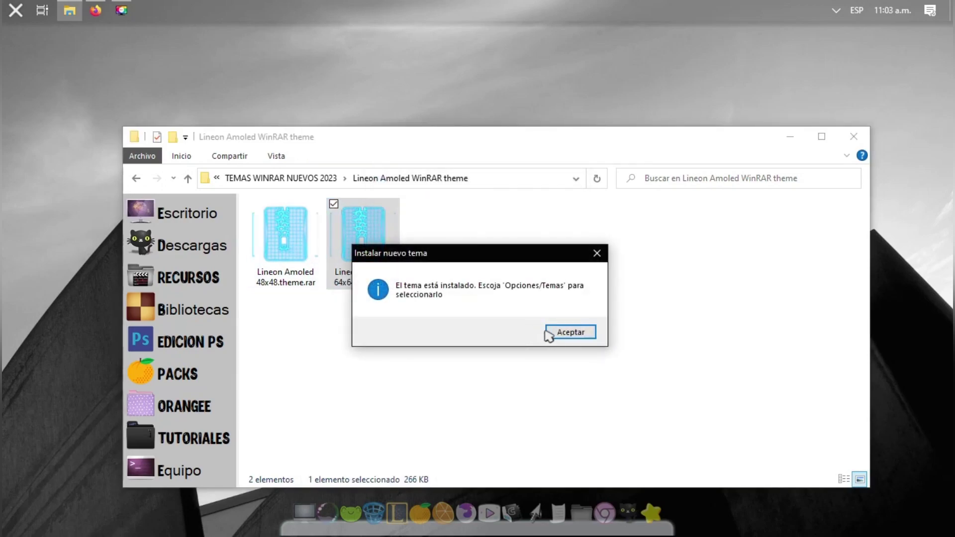
left_click(547, 332)
Open Lineon Amoled 64x64.theme.rar without reinstalling it, apply the Lineon Amoled theme in WinRAR, and close WinRAR
double_click(375, 242)
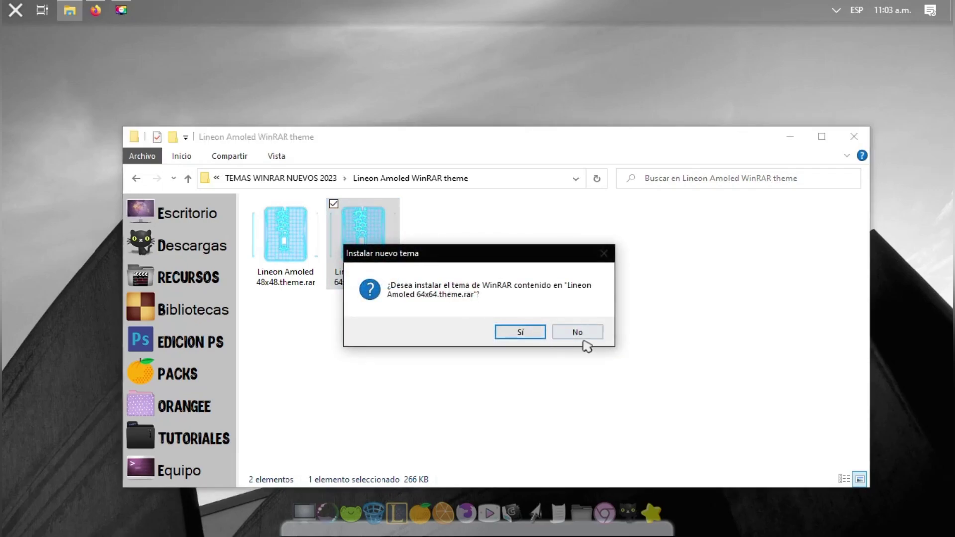
left_click(581, 335)
left_click(577, 114)
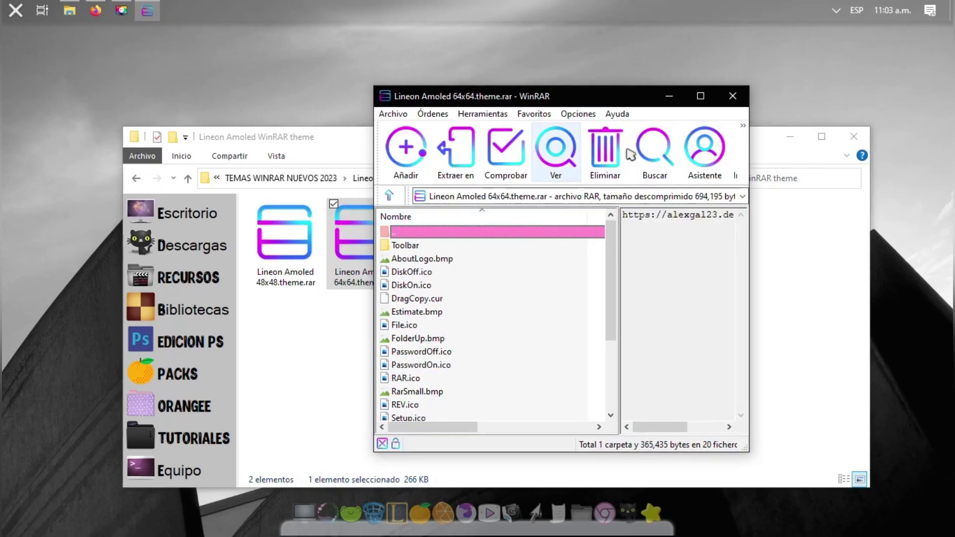
left_click(732, 96)
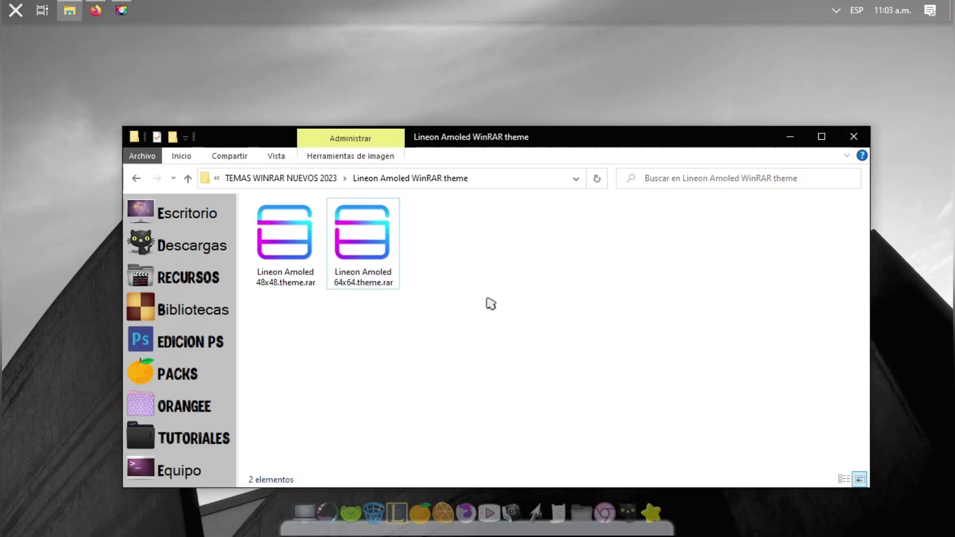
Examine the icons of the Lineon Amoled 48x48 and 64x64 theme archives in the folder
left_click_drag(482, 294, 281, 224)
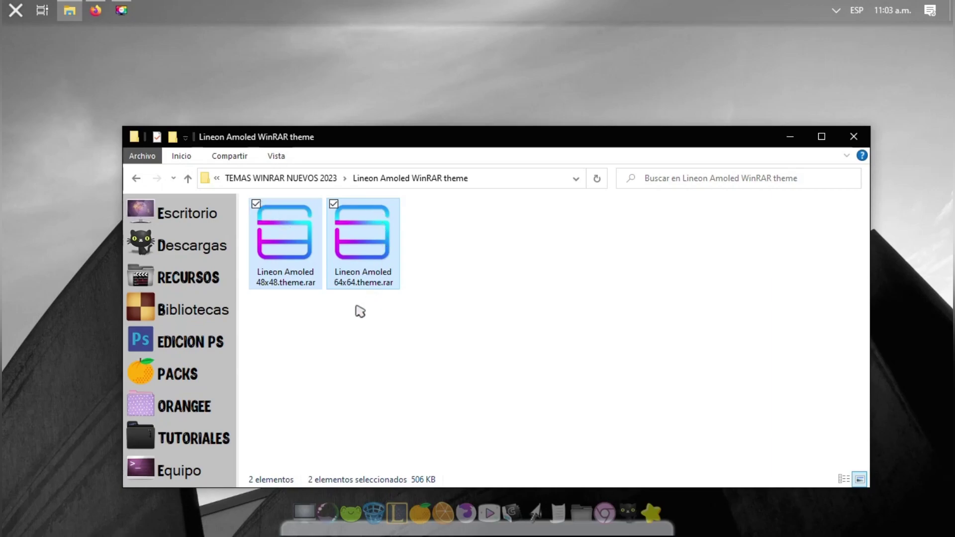
left_click(378, 332)
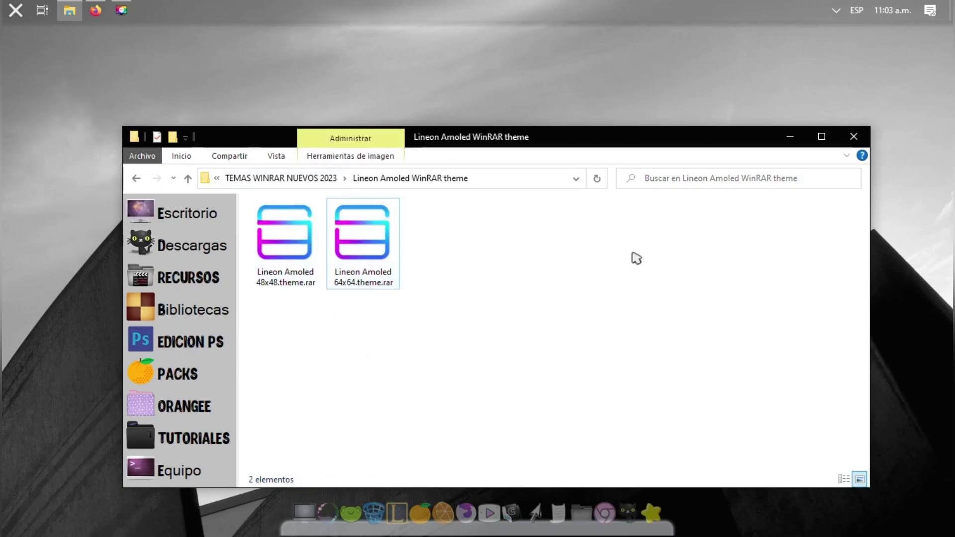
left_click(380, 251)
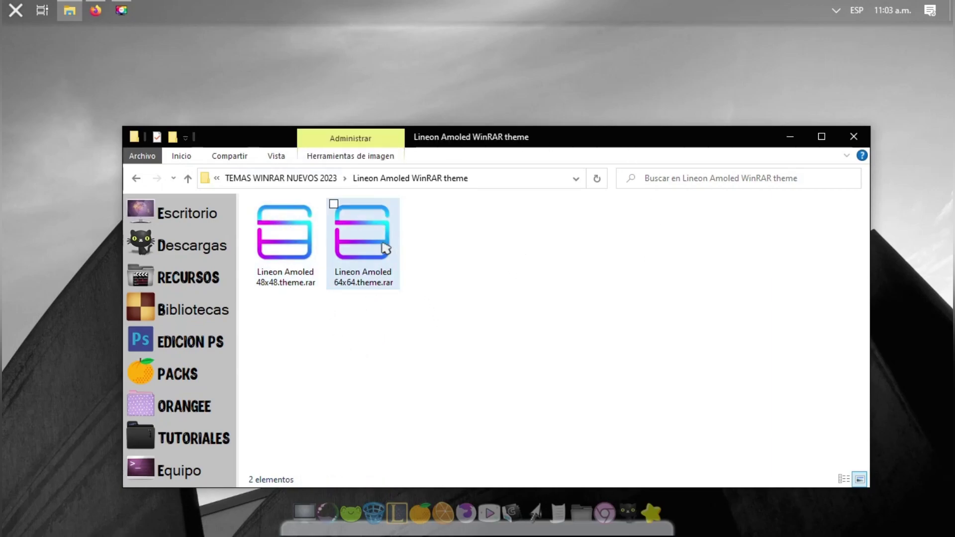
left_click(312, 246)
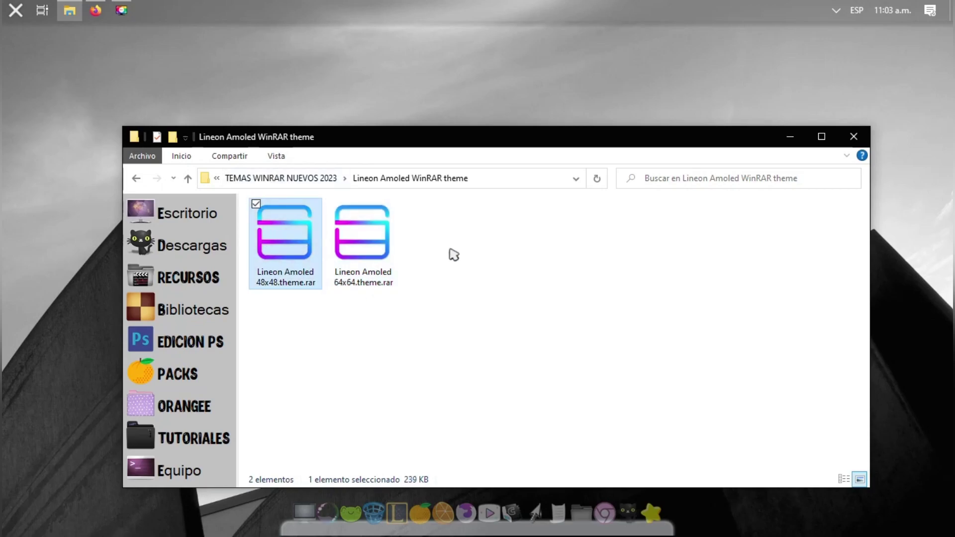
left_click_drag(398, 326, 315, 270)
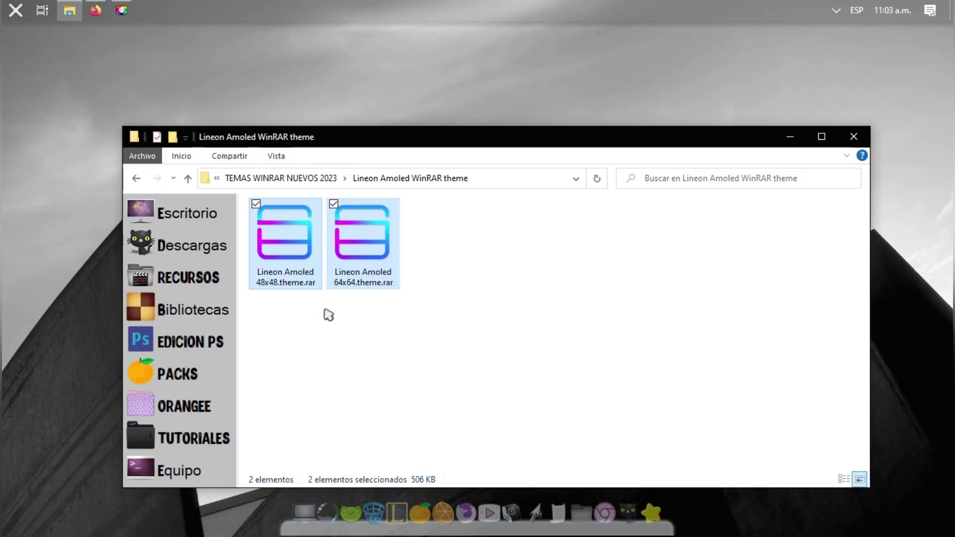
Go to the Office Flat WinRAR theme folder and view the Office Flat-Preview.jpg image
key("BackSpace")
double_click(642, 287)
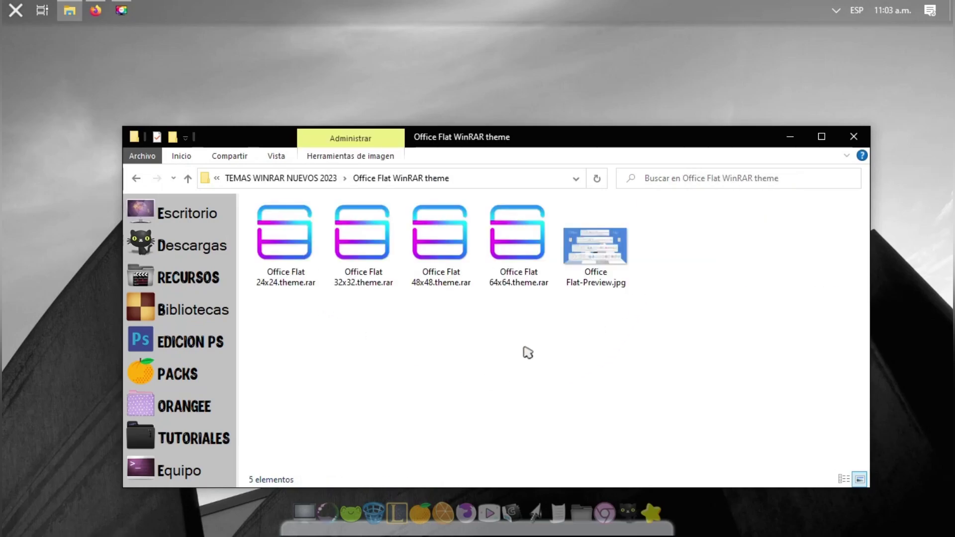
left_click(576, 267)
double_click(576, 267)
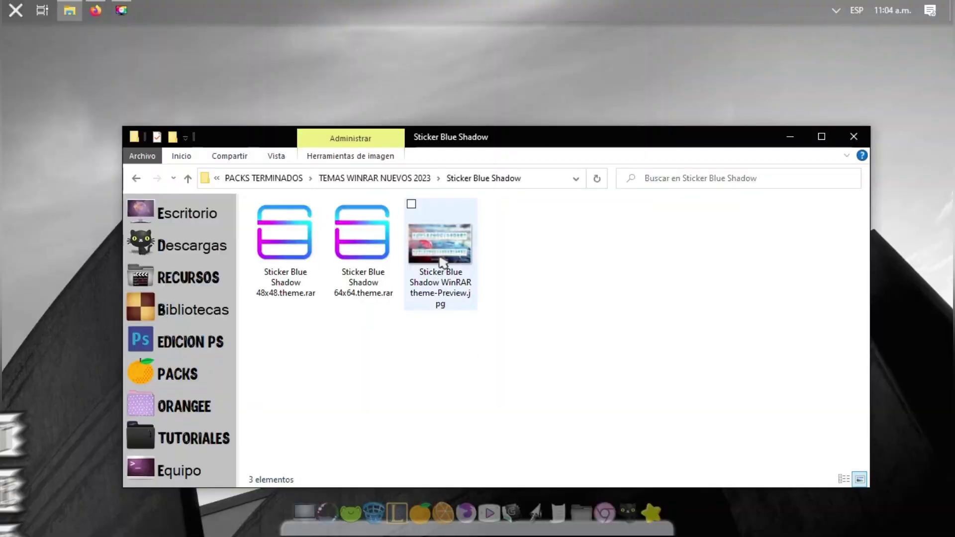
View the preview image in the Sticker Blue Shadow folder, closing the viewer when done
left_click(441, 260)
double_click(441, 260)
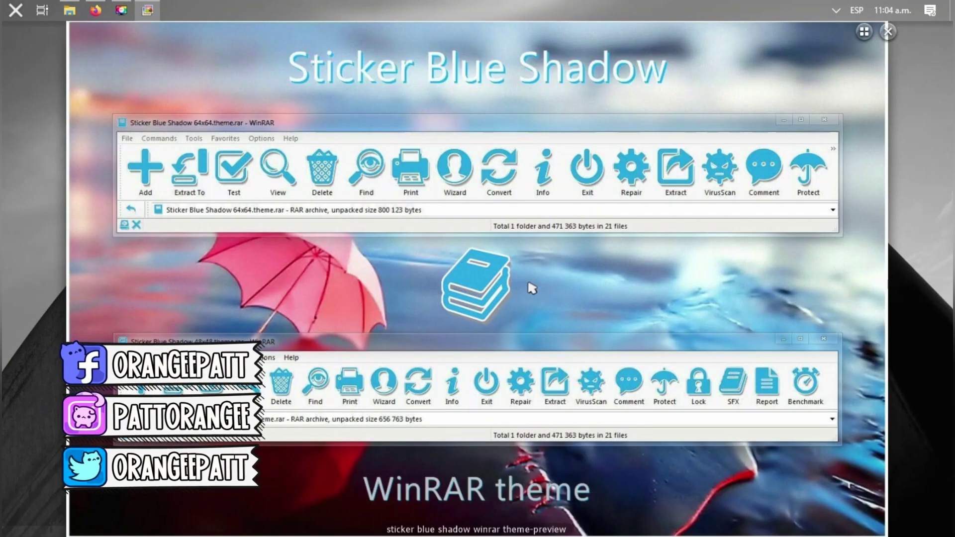
left_click(887, 33)
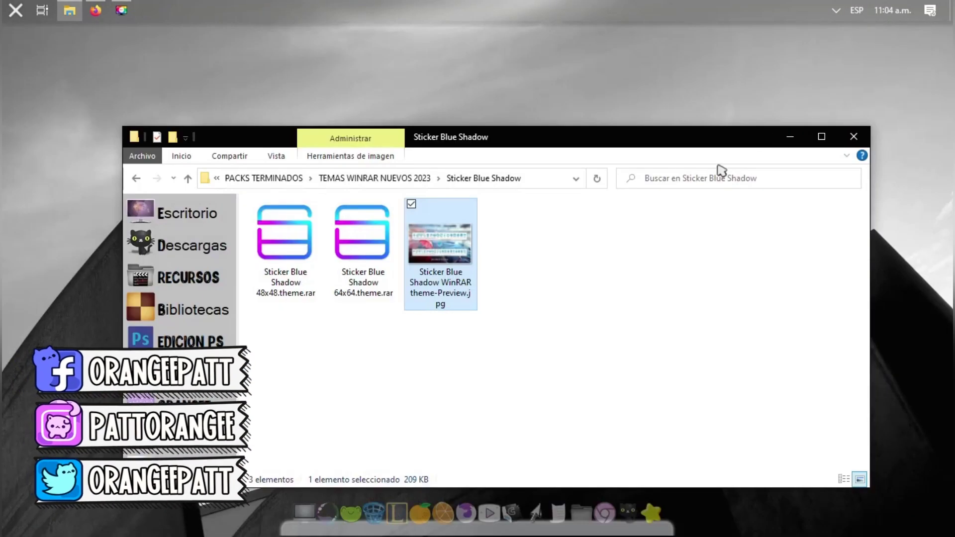
left_click(358, 260)
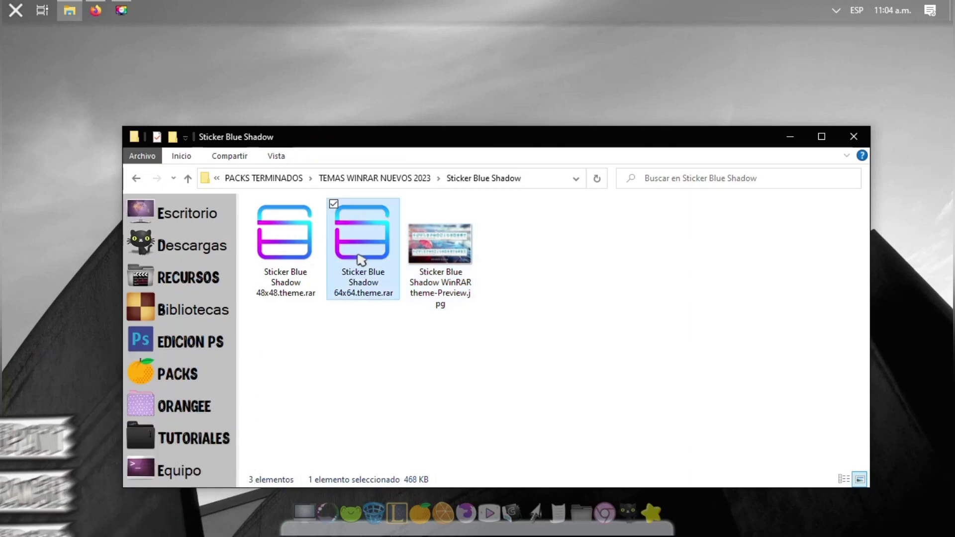
double_click(441, 293)
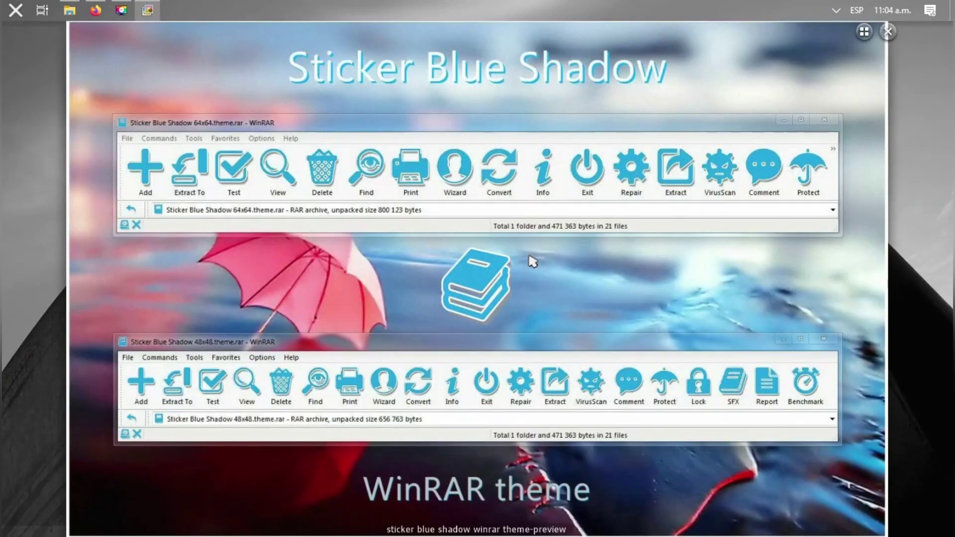
left_click(889, 33)
Go to the Windows 10 Line WinRAR theme folder and view Preview.png, closing the viewer when done
key("alt+Up")
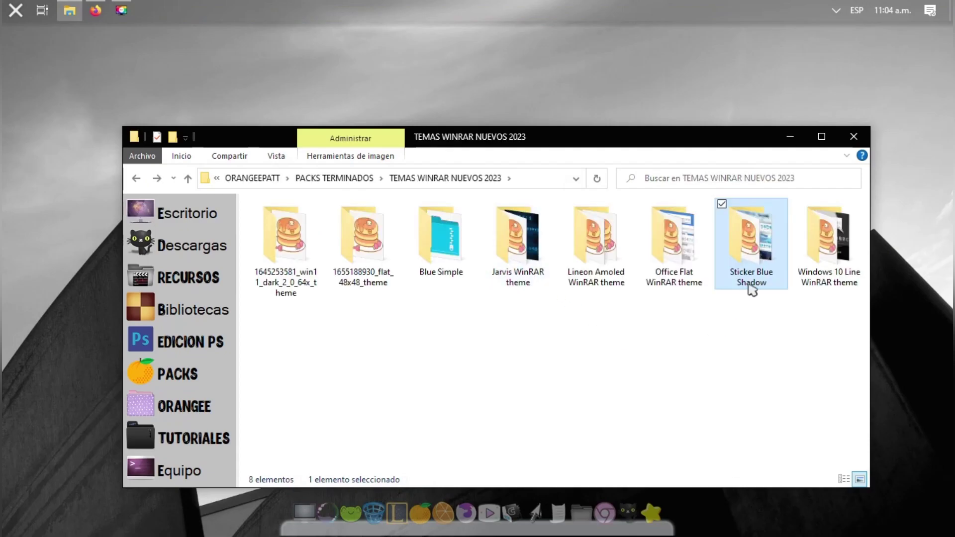
double_click(798, 217)
double_click(284, 245)
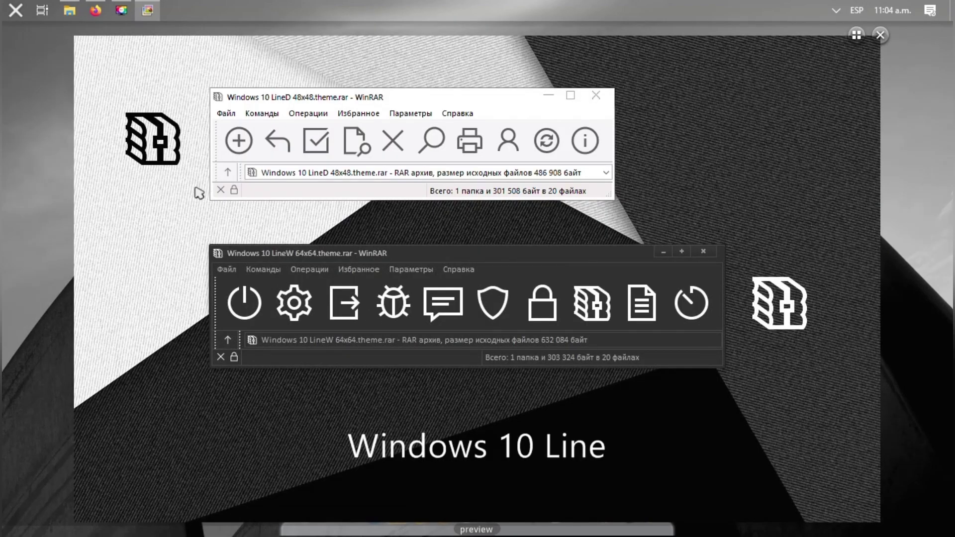
left_click(884, 41)
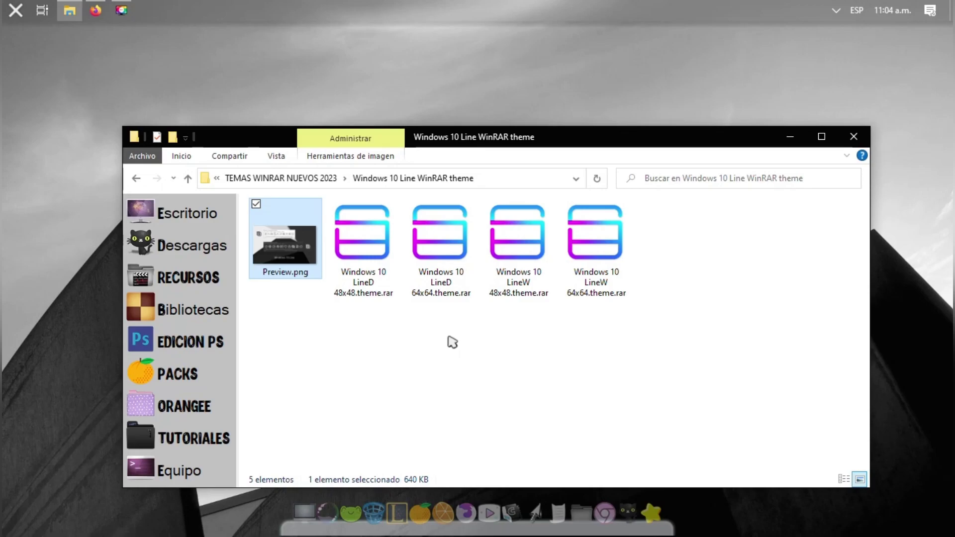
Select the Windows 10 LineD 64x64 and Windows 10 LineW 64x64 theme archives together
left_click(373, 264)
left_click(413, 247)
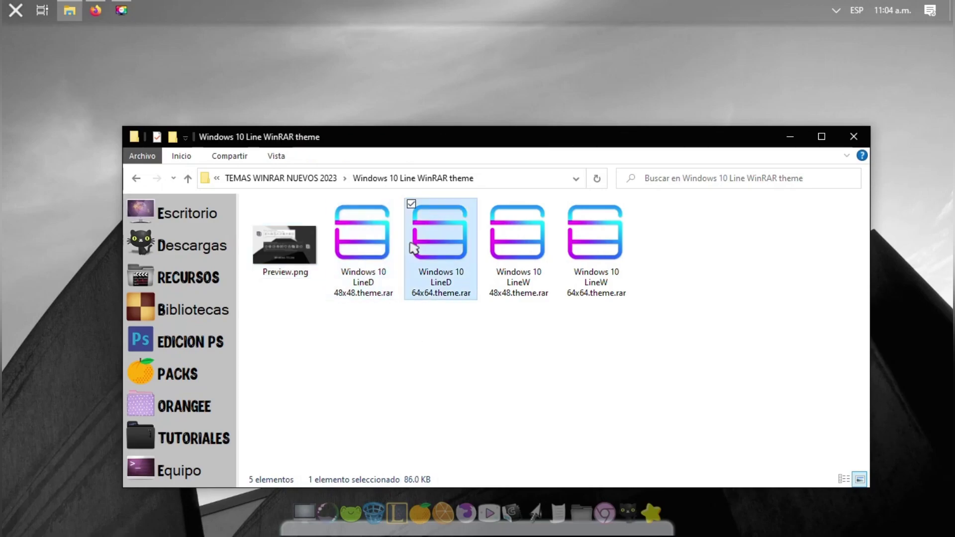
left_click(498, 249)
left_click(575, 270)
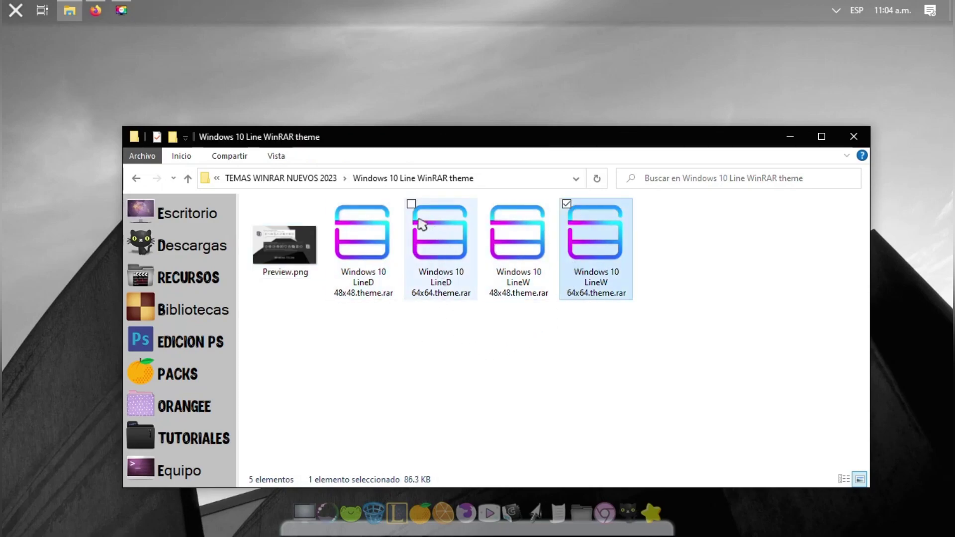
left_click(412, 204)
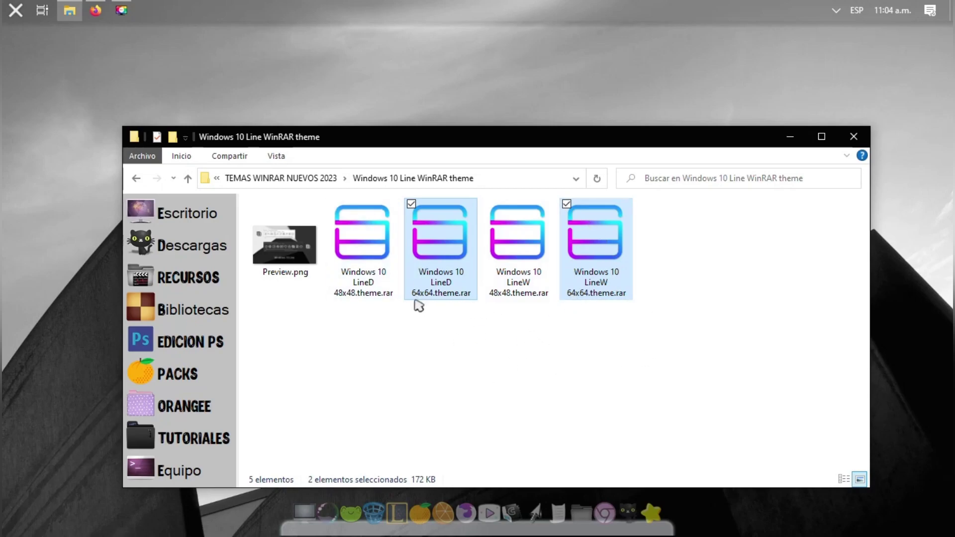
Return to the TEMAS WINRAR NUEVOS 2023 folder and view the contents of its Office Flat WinRAR theme folder, going back when done
key("BackSpace")
left_click_drag(834, 323, 303, 284)
right_click(577, 310)
left_click(529, 337)
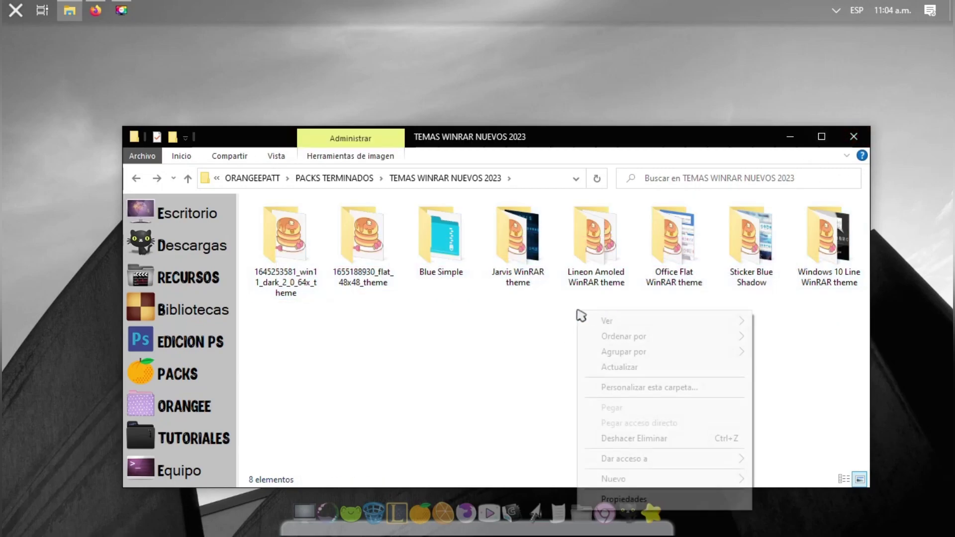
double_click(710, 258)
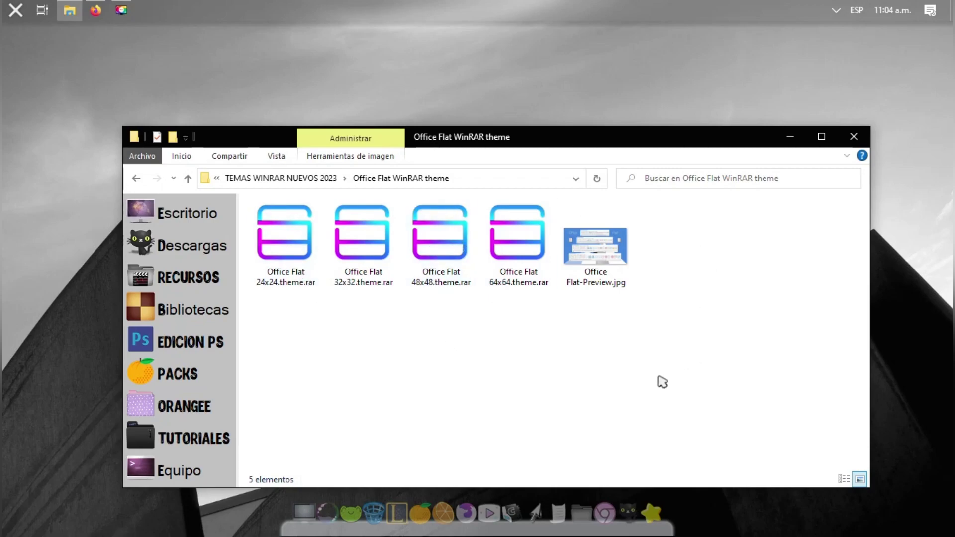
key("alt+Left")
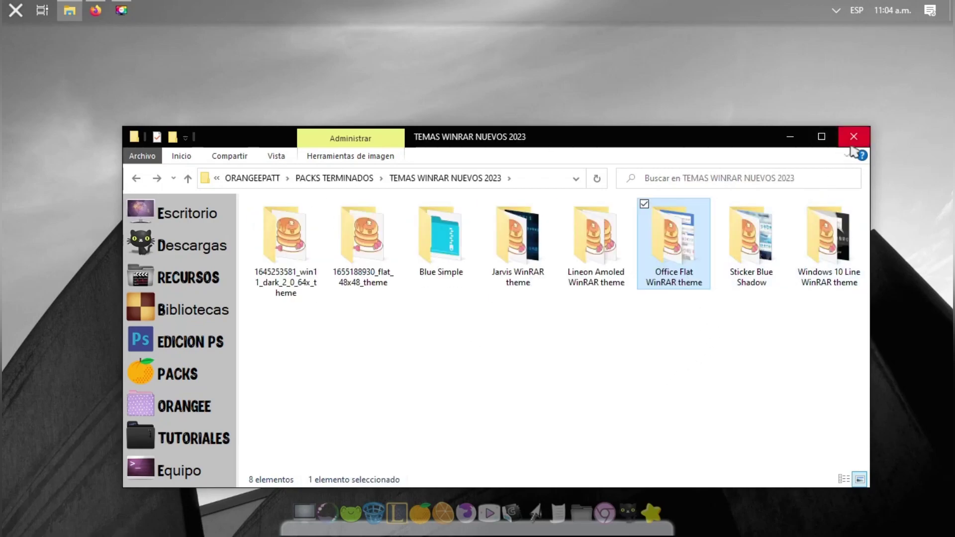
Open the WALLS PACK Semana Especial Black folder in PACKS TERMINADOS to view its wallpapers, and minimize the window when done
key("alt+Left")
left_click(536, 344)
left_click(334, 353)
double_click(334, 354)
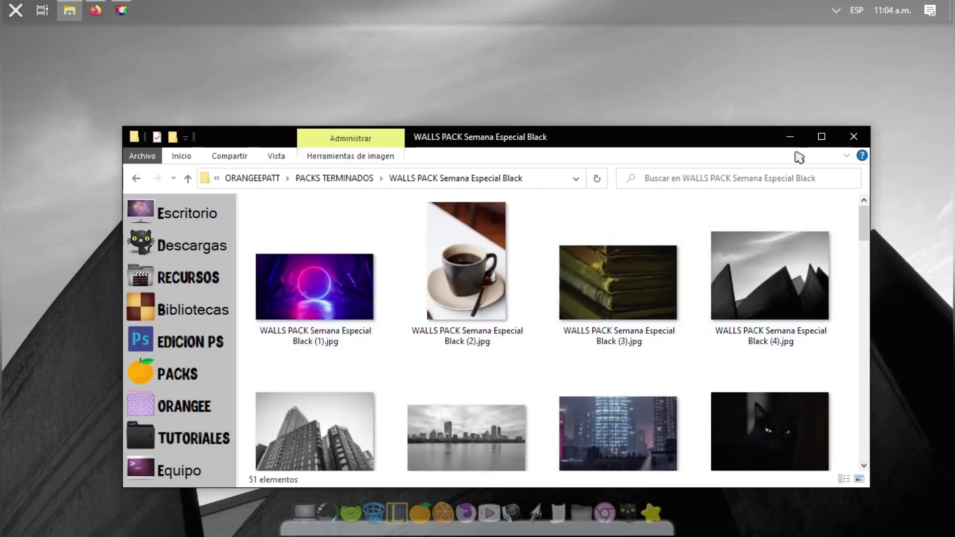
left_click_drag(760, 141, 747, 93)
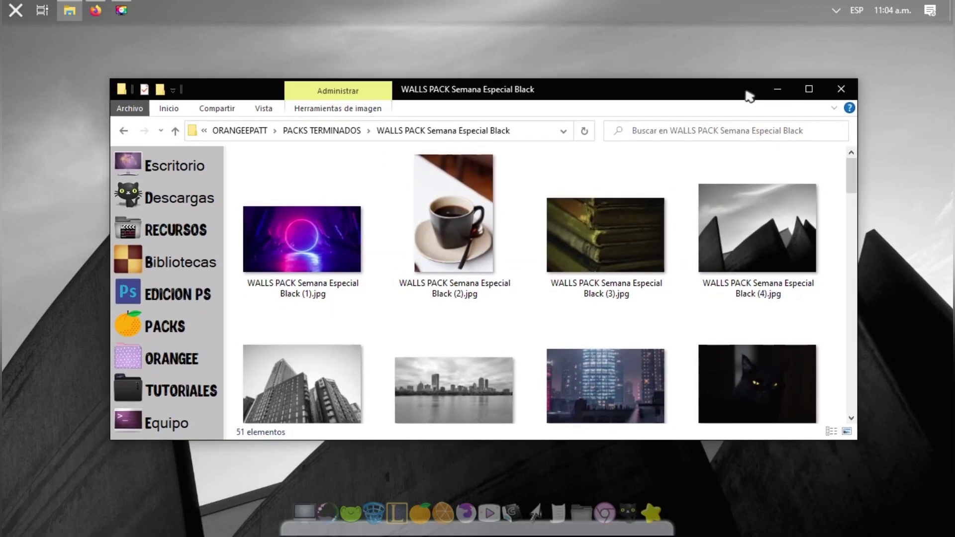
left_click(778, 89)
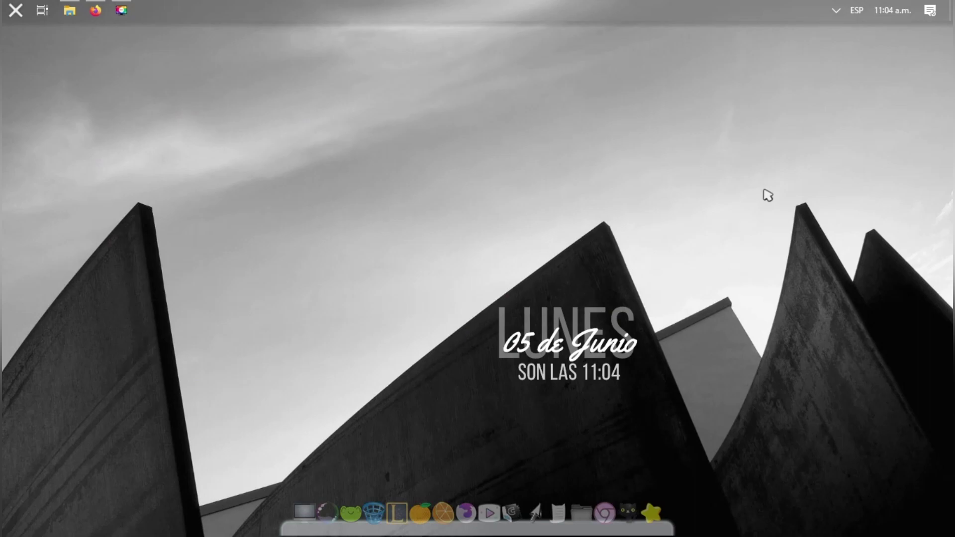